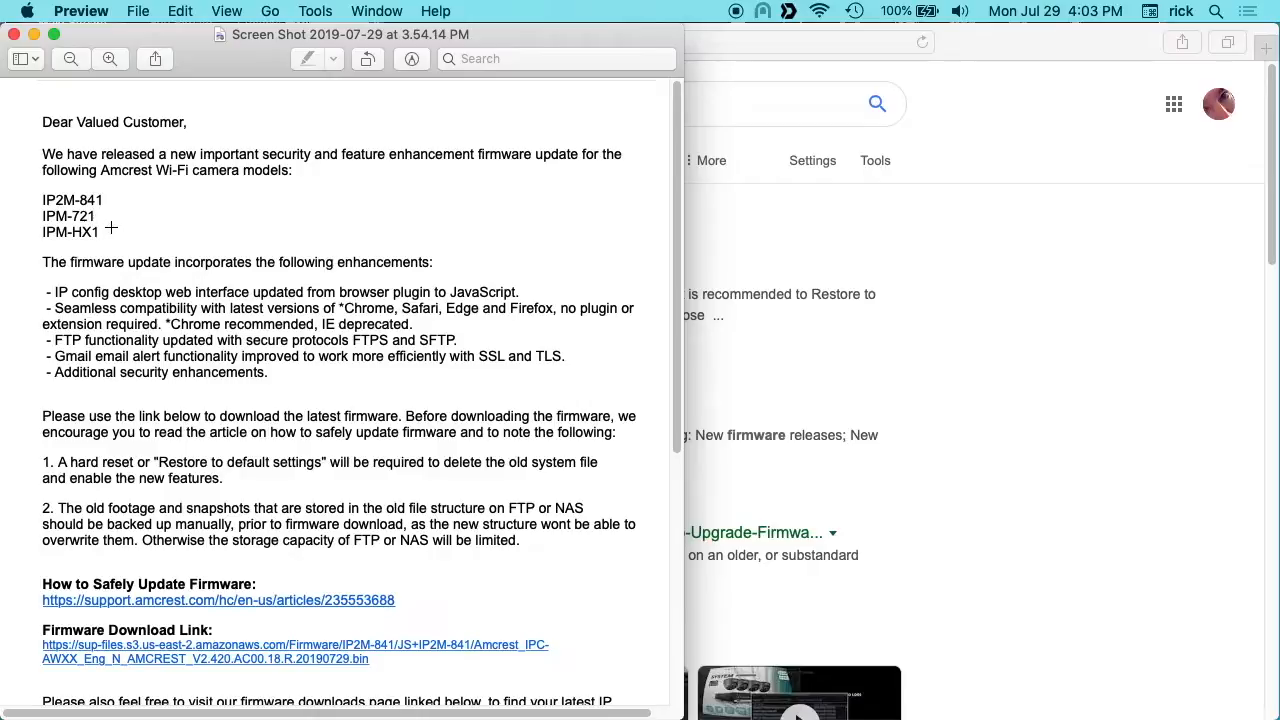
Step: Put away the firmware update notice and open the amcrest.com/firmwaredownloads page from the search results
scroll(215, 451, down, 1)
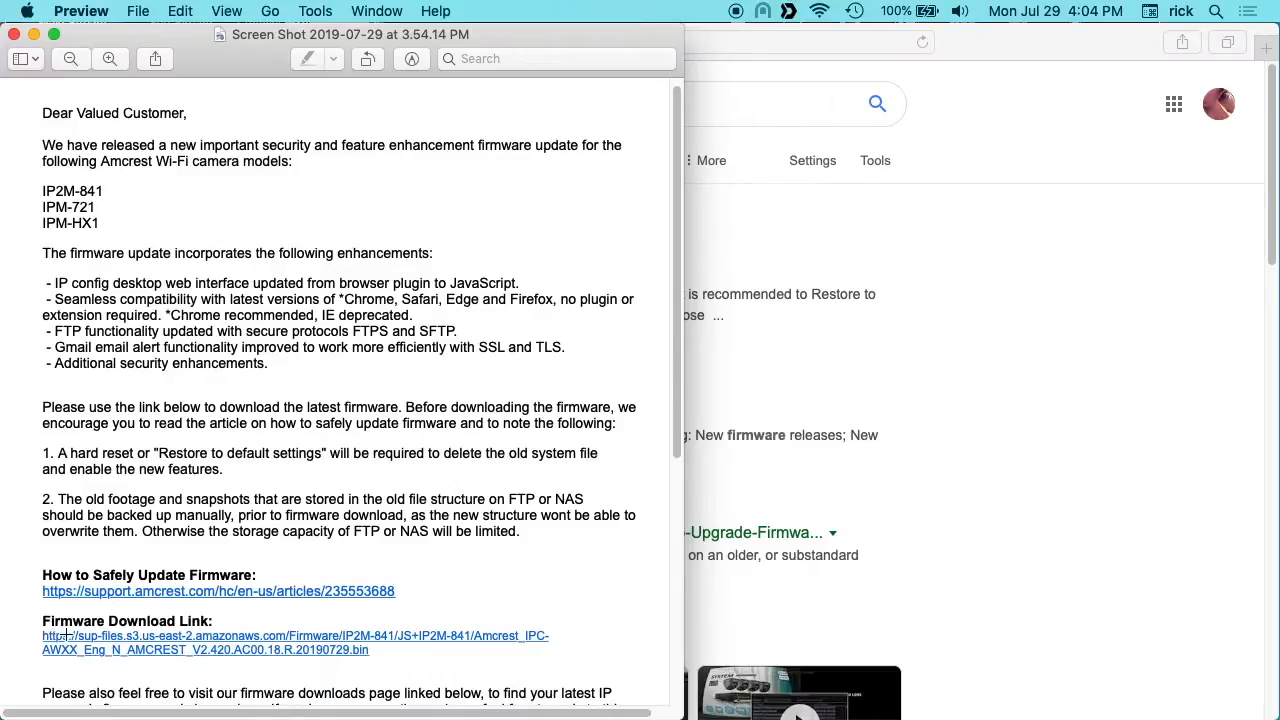
click(34, 35)
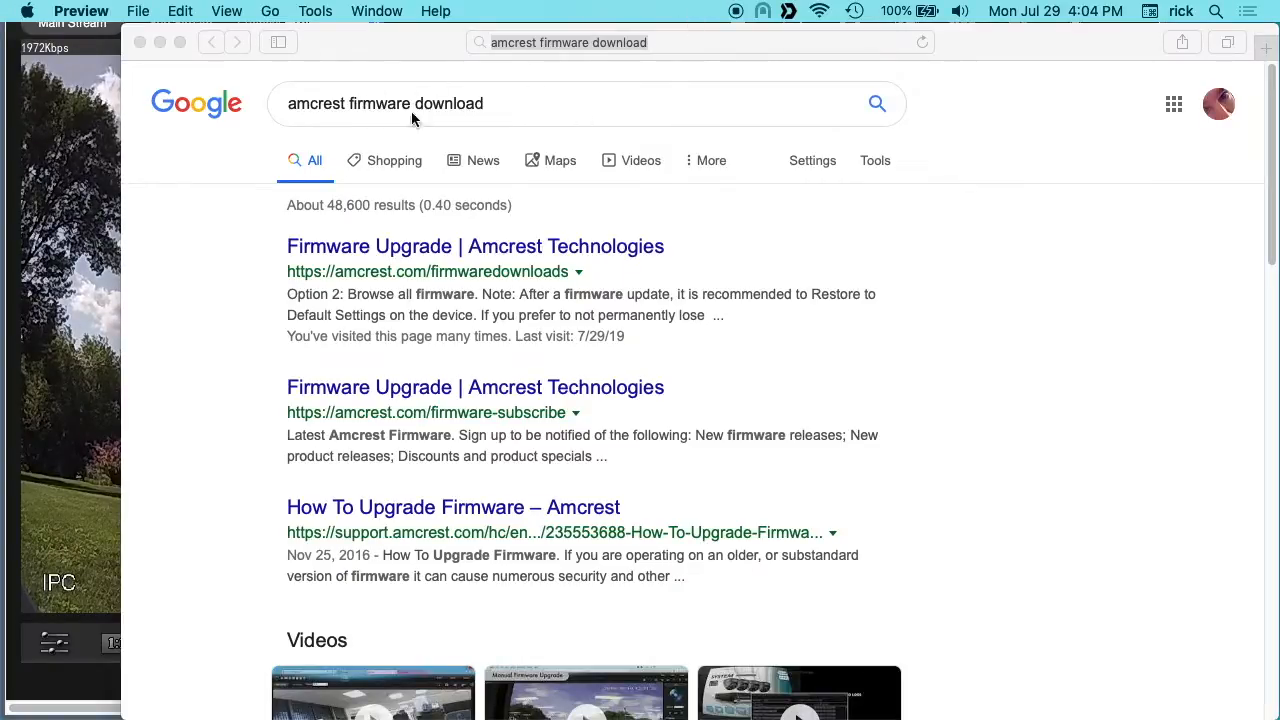
click(435, 250)
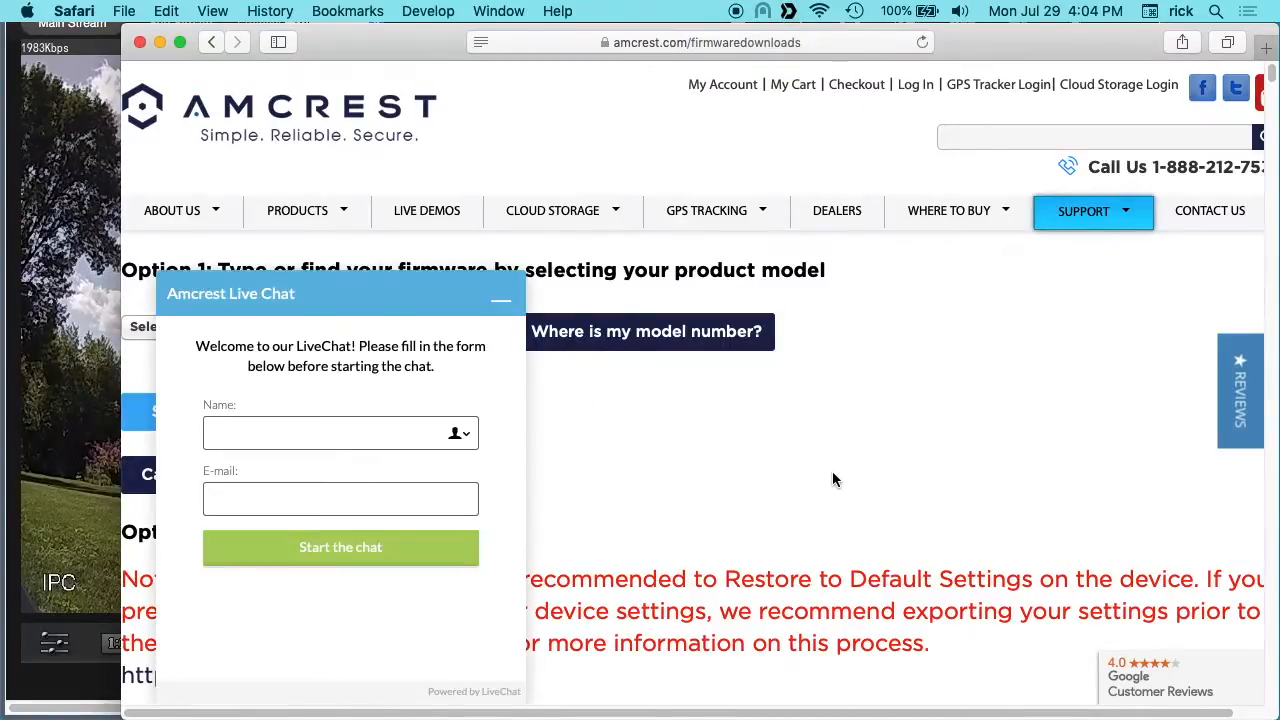
Step: Search the firmware downloads page for "/19", minimize the live chat, and review each matching camera's firmware entry
key(super+f)
text(/19)
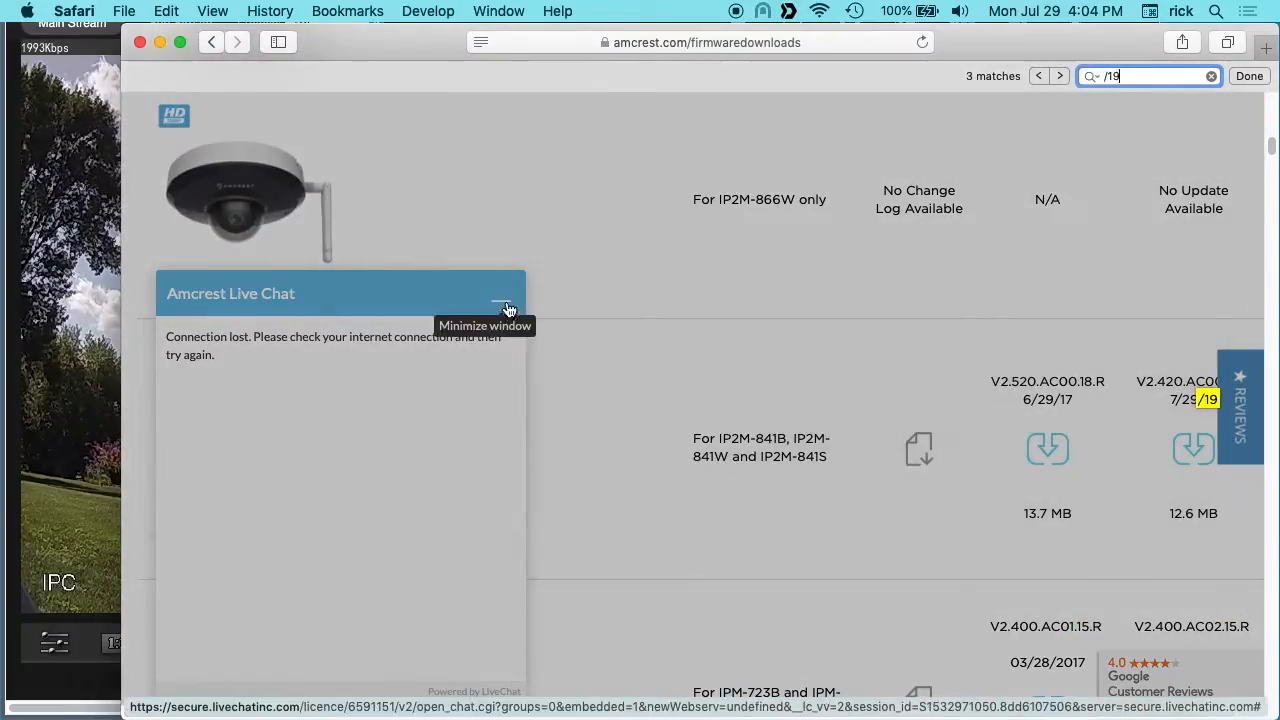
click(509, 304)
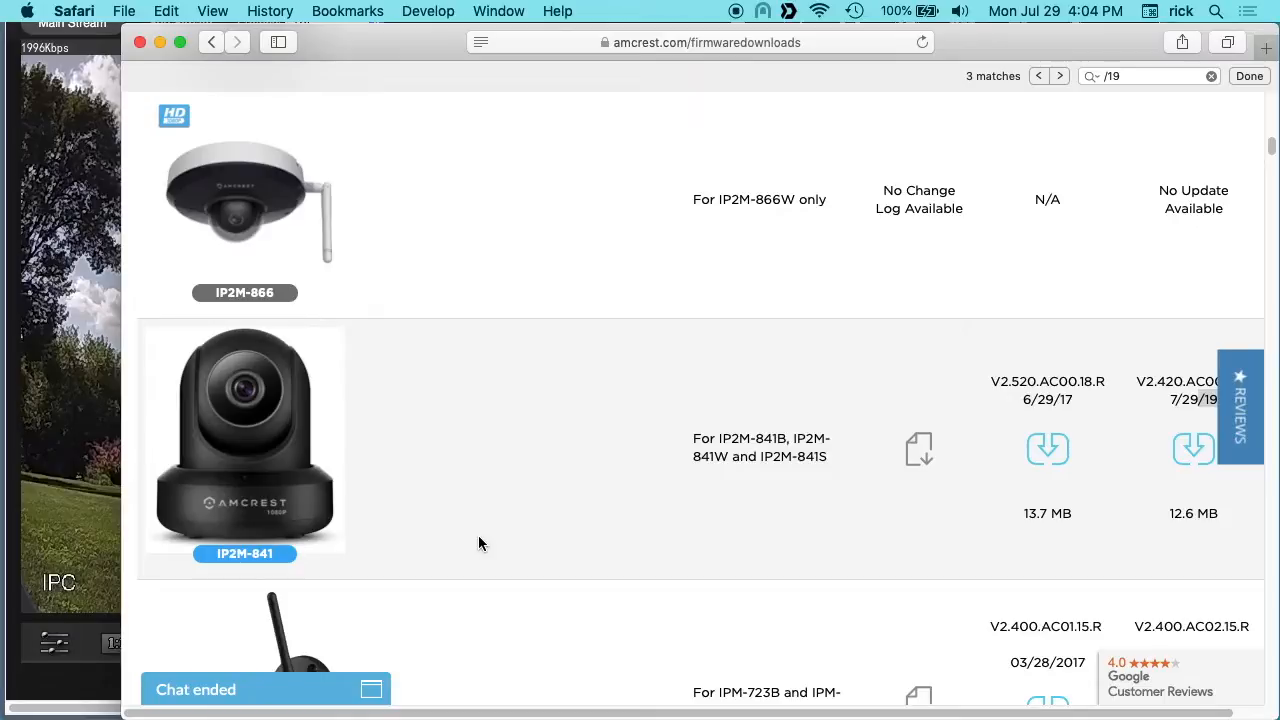
key(super+g)
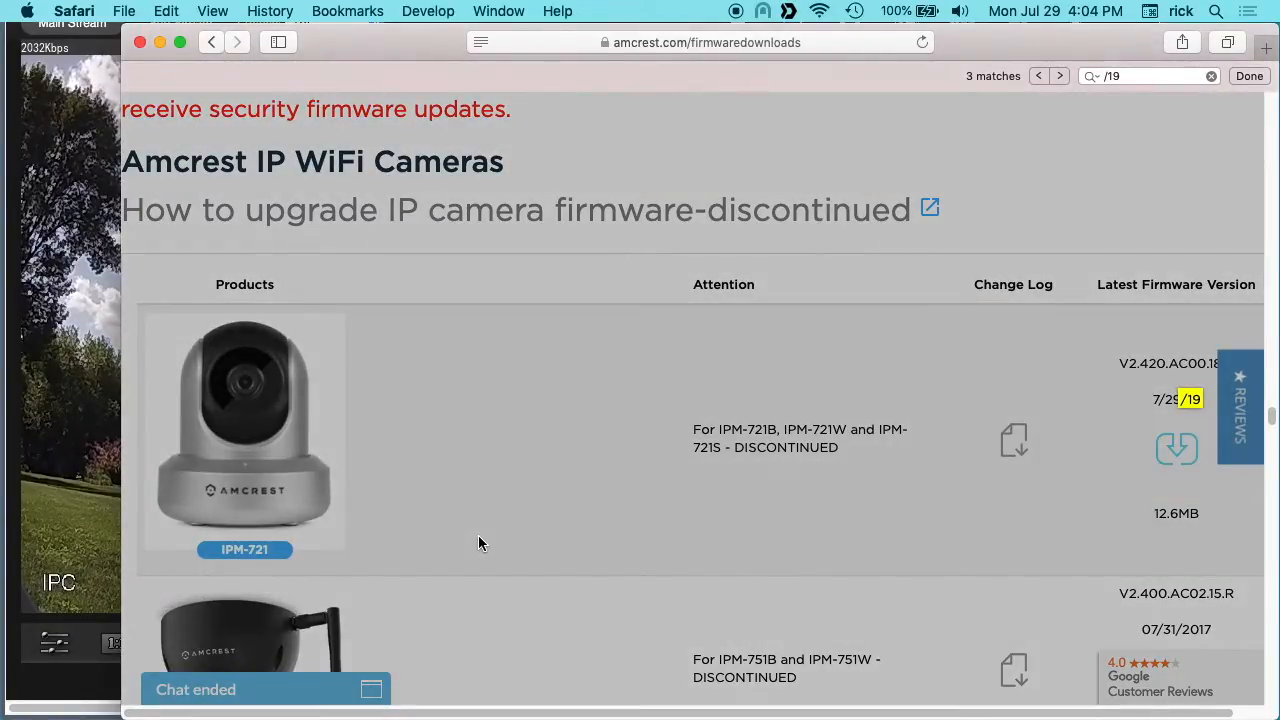
key(super+g)
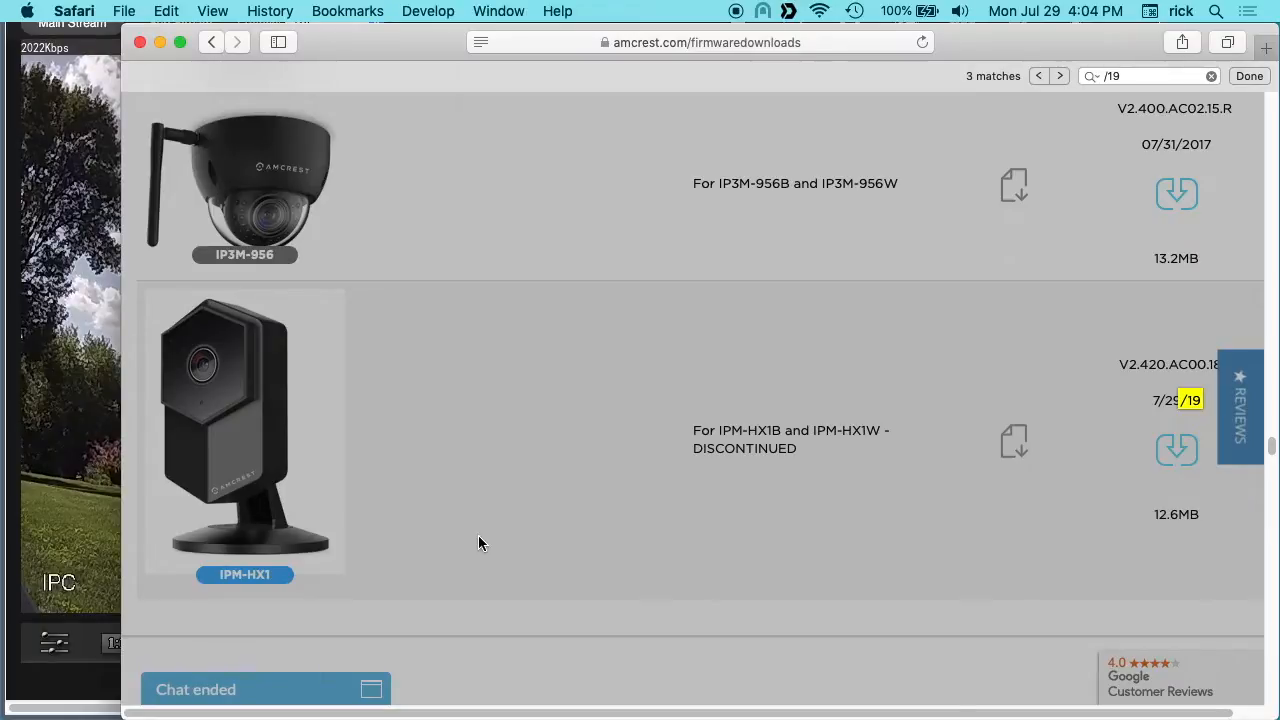
key(super+g)
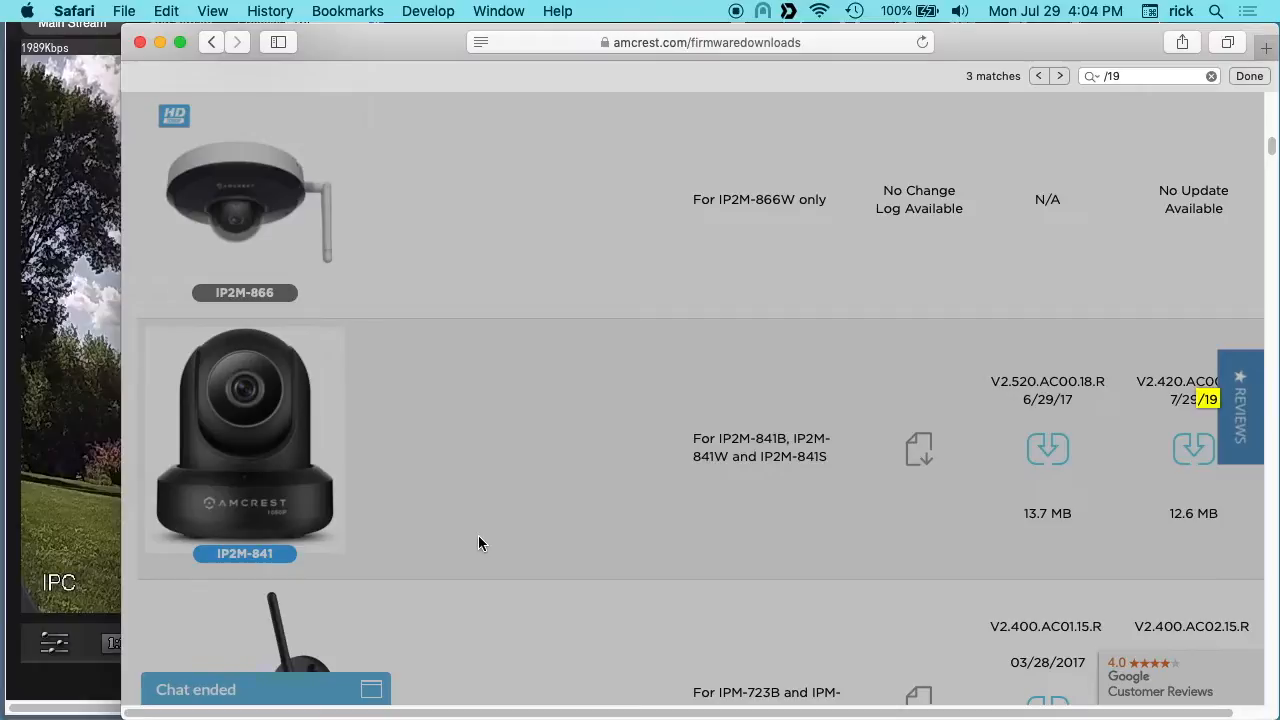
key(super+g)
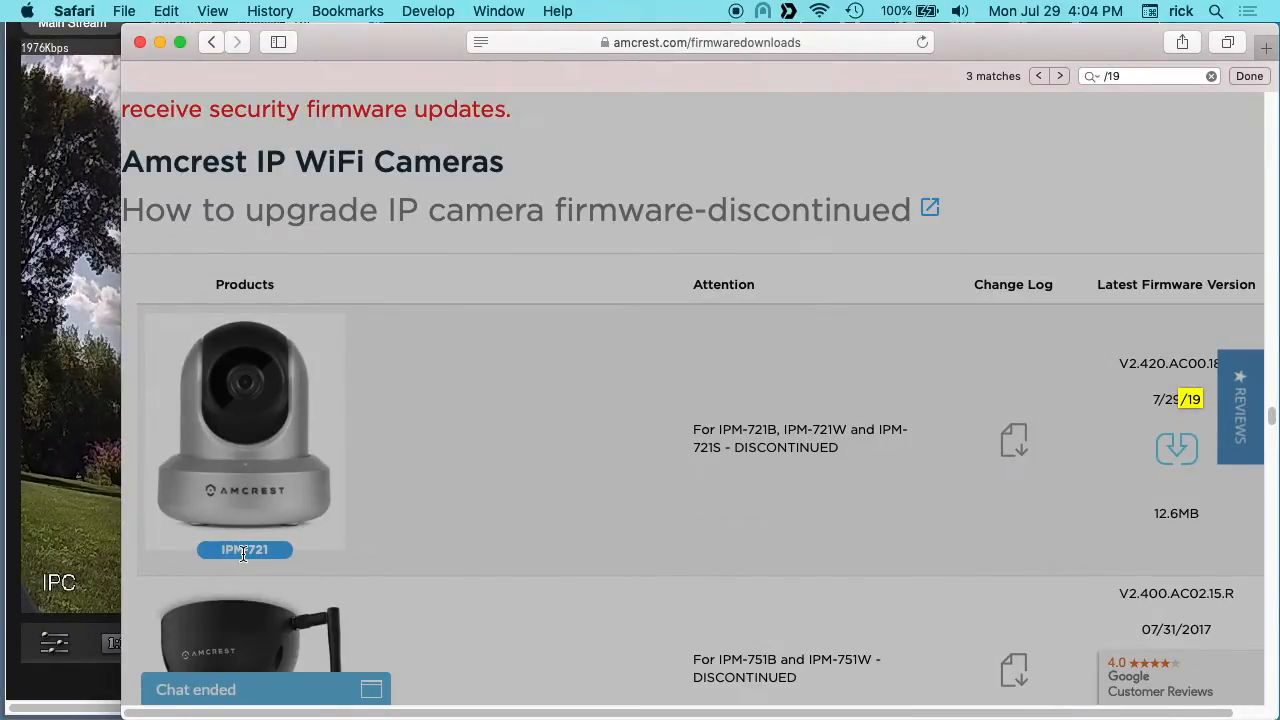
click(1167, 461)
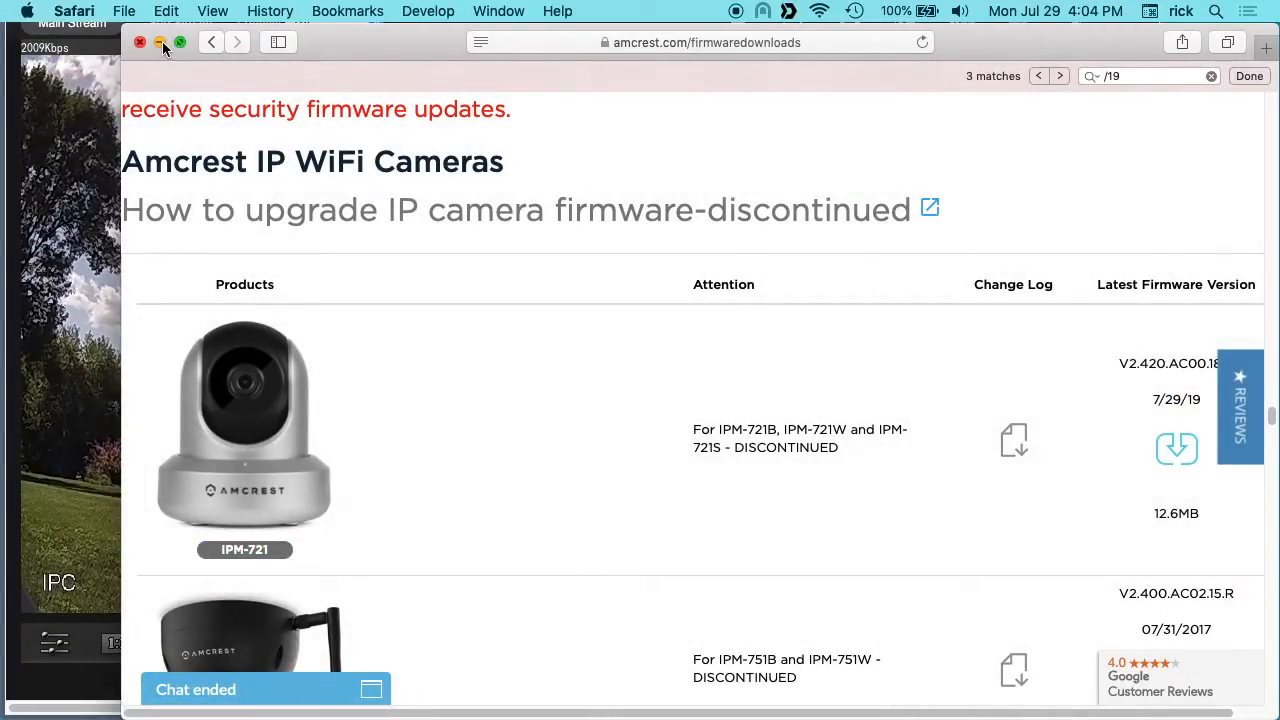
Step: Minimize the browser and show the Downloads folder in Finder to locate the Amcrest firmware .bin file
click(160, 42)
mouse_move(79, 715)
click(35, 681)
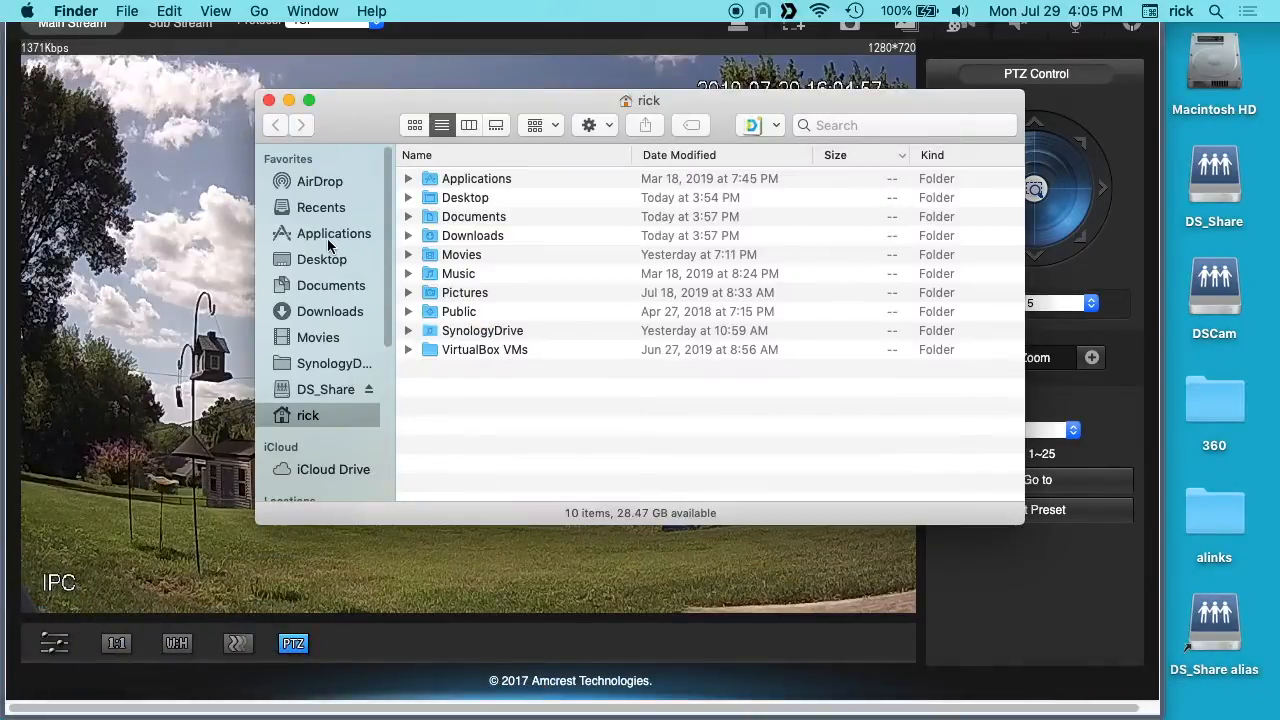
click(330, 311)
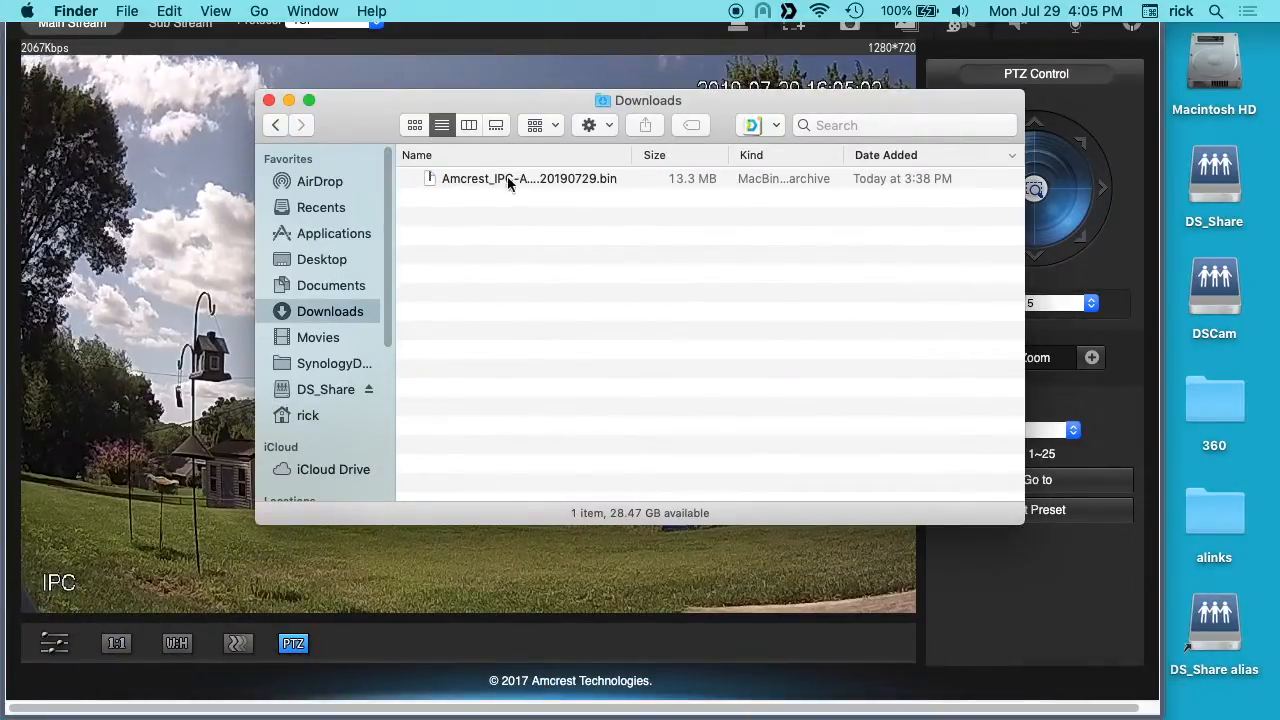
drag(396, 115, 418, 215)
Step: Switch to Amcrest Web View and export the camera's configuration as DeviceConfig to the Downloads folder
click(574, 43)
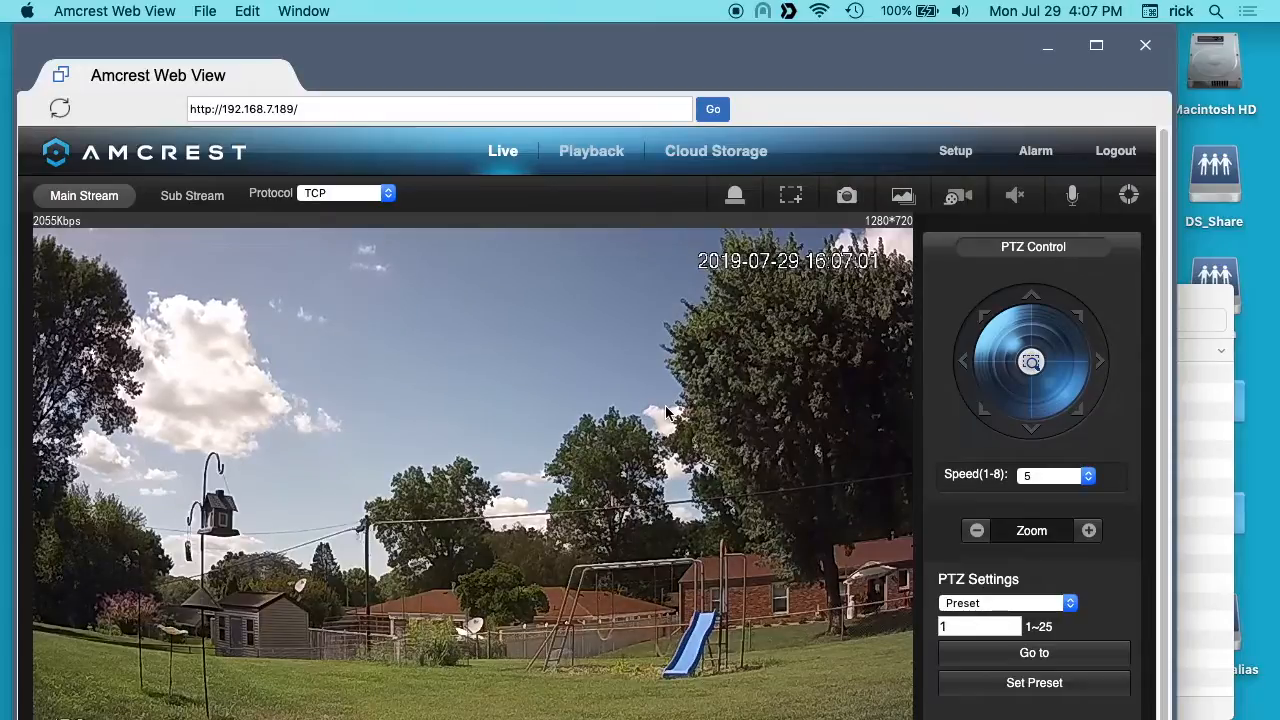
click(958, 151)
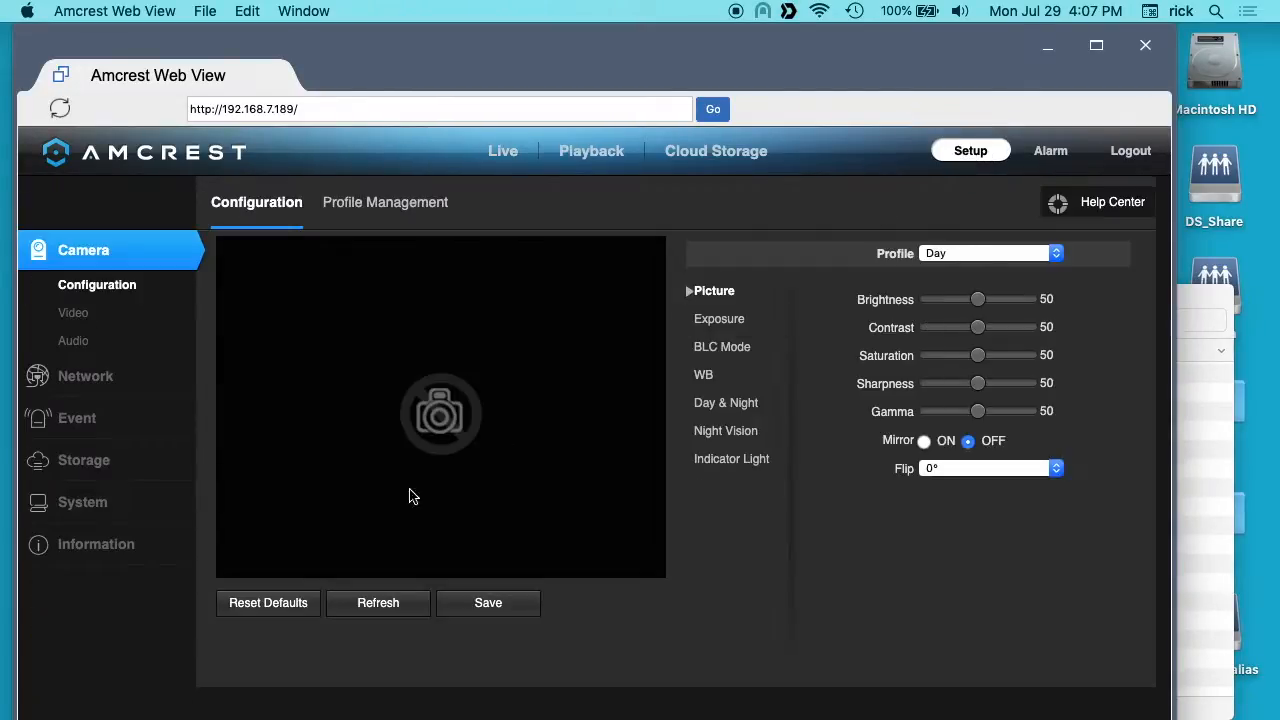
click(84, 503)
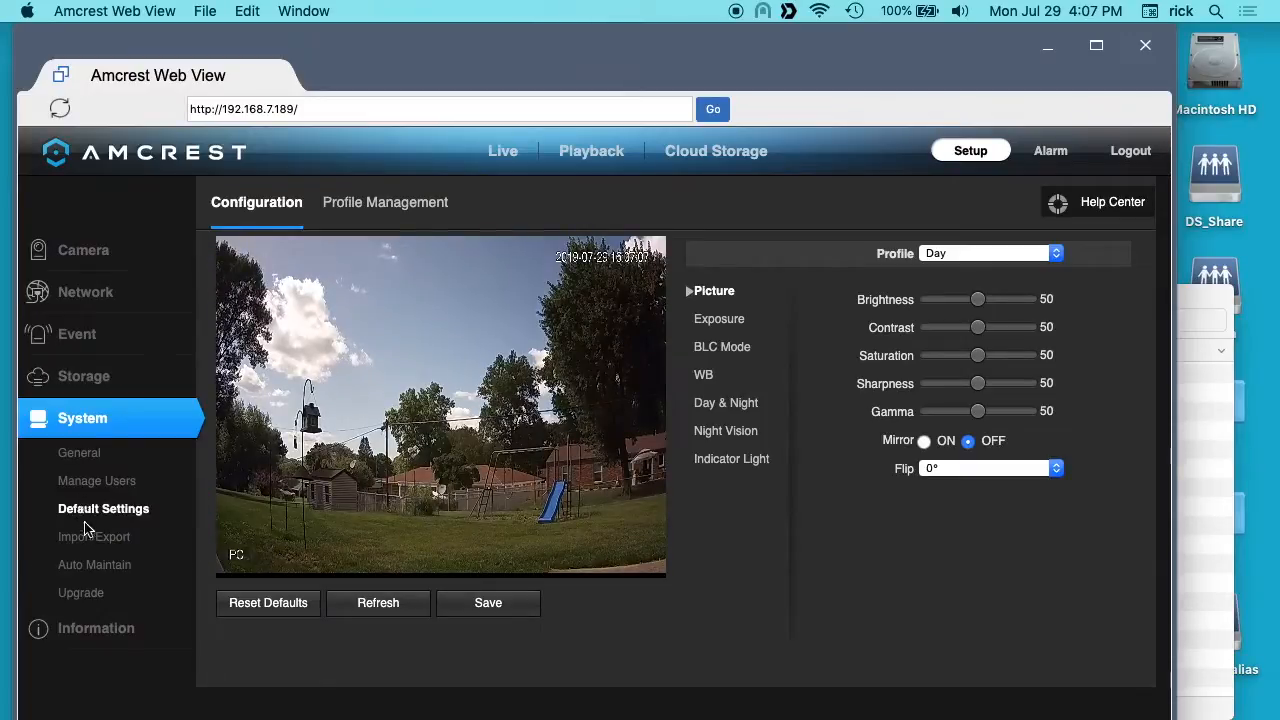
click(85, 537)
click(375, 313)
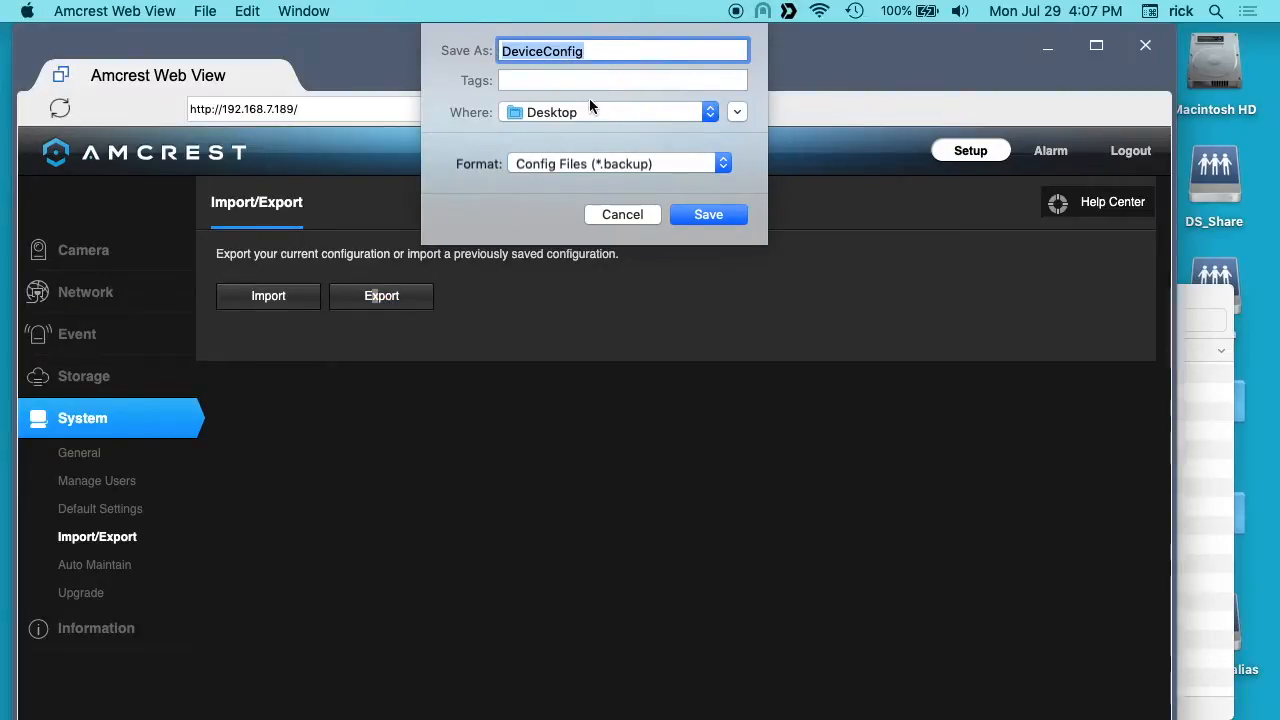
click(707, 112)
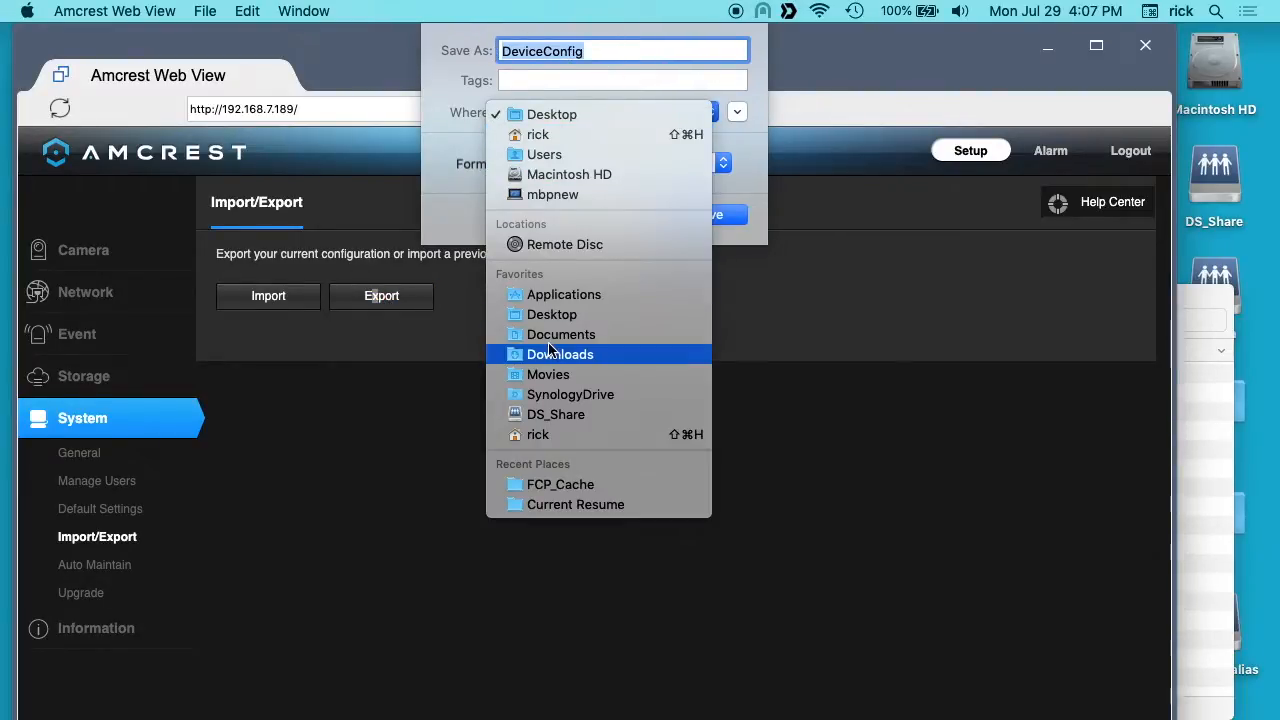
click(548, 354)
click(704, 215)
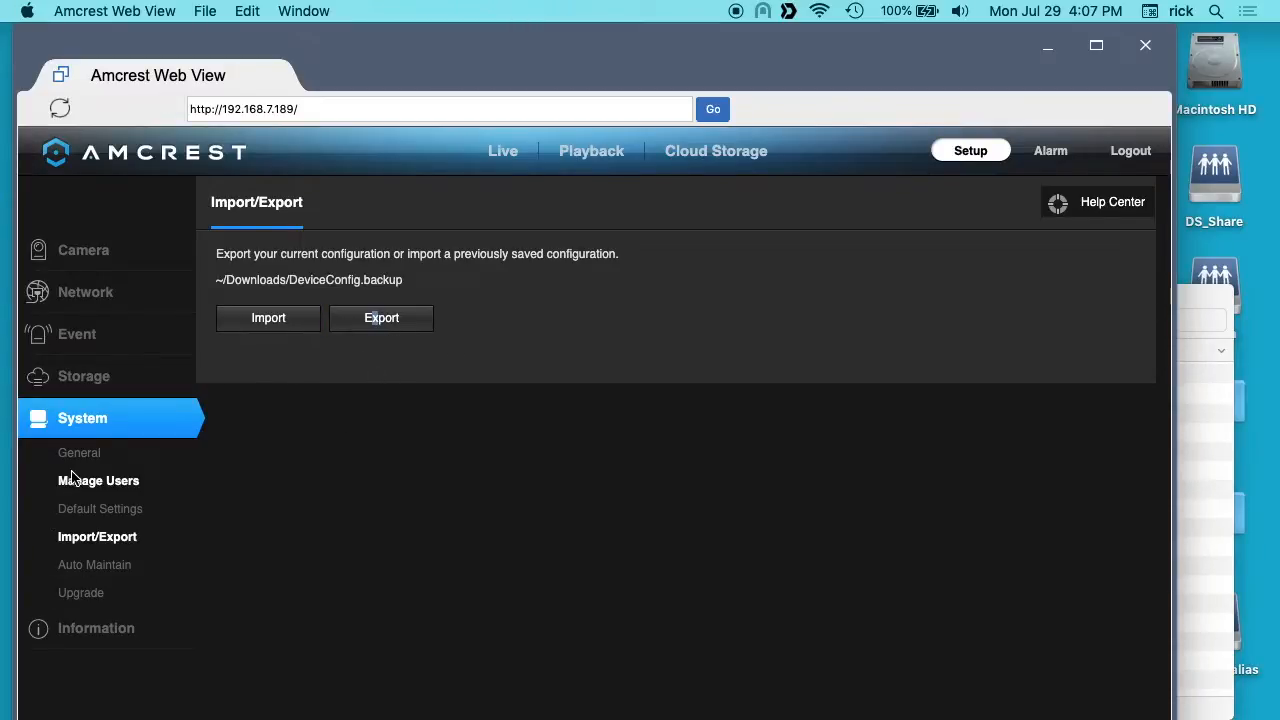
Step: Upgrade the camera firmware with Amcrest_IPC-AWXX_Eng_N_AMCREST_V2.420.AC00.18.R.20190729.bin from the Downloads folder
click(70, 593)
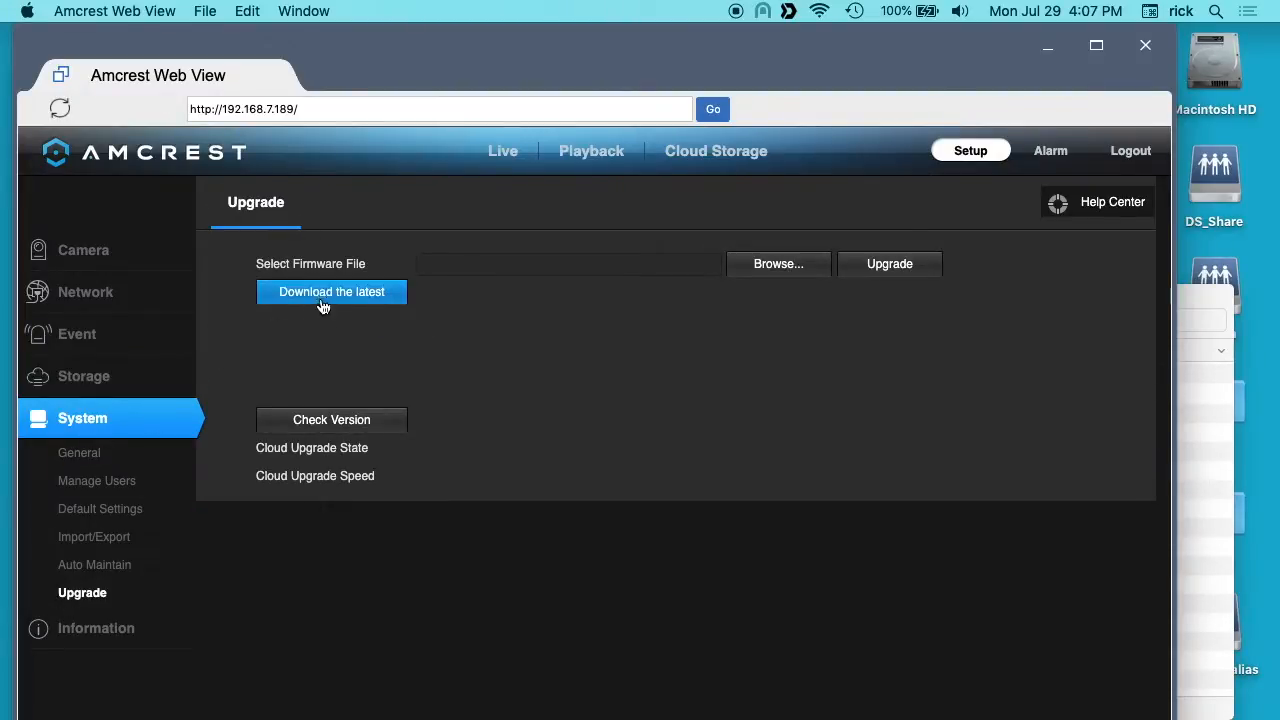
click(790, 265)
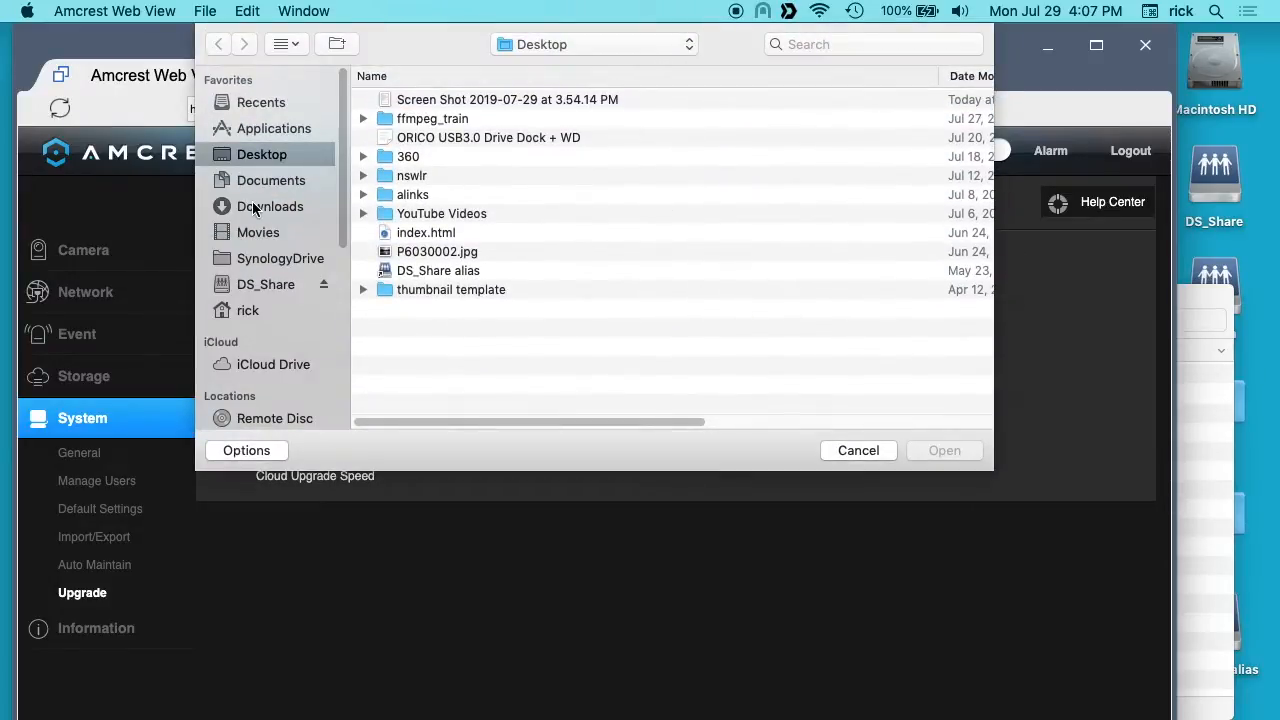
click(255, 206)
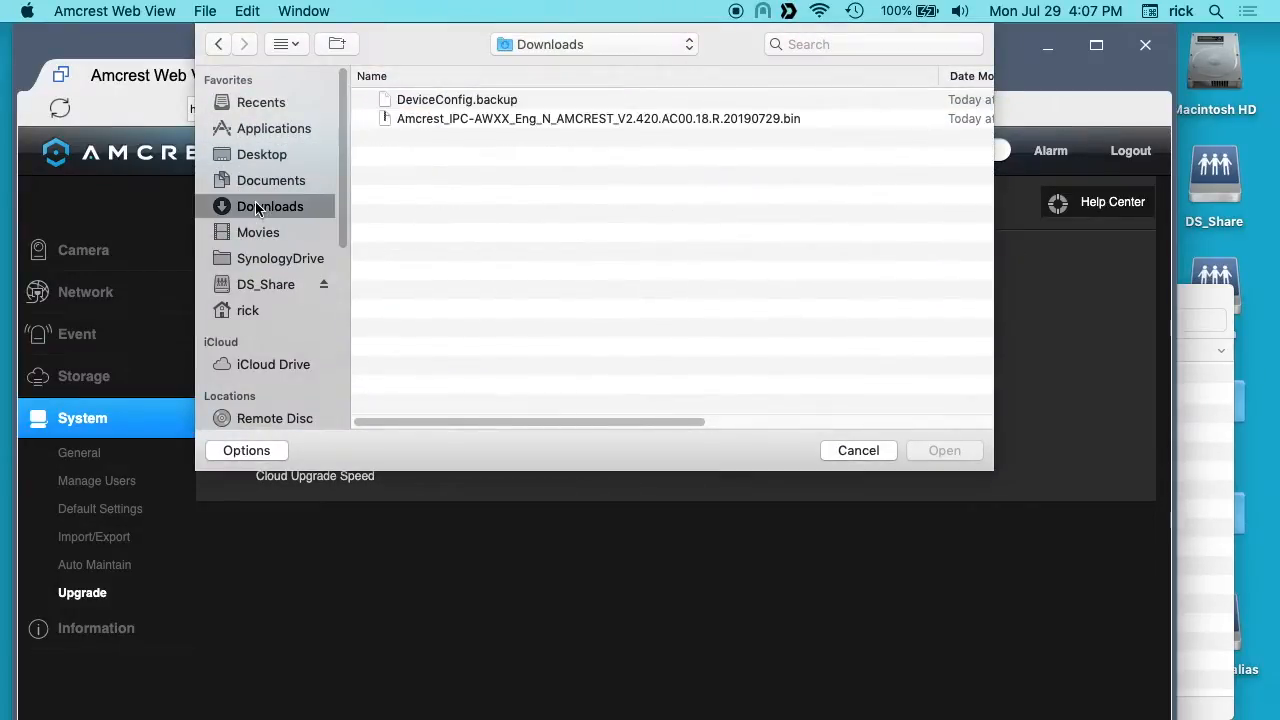
click(436, 120)
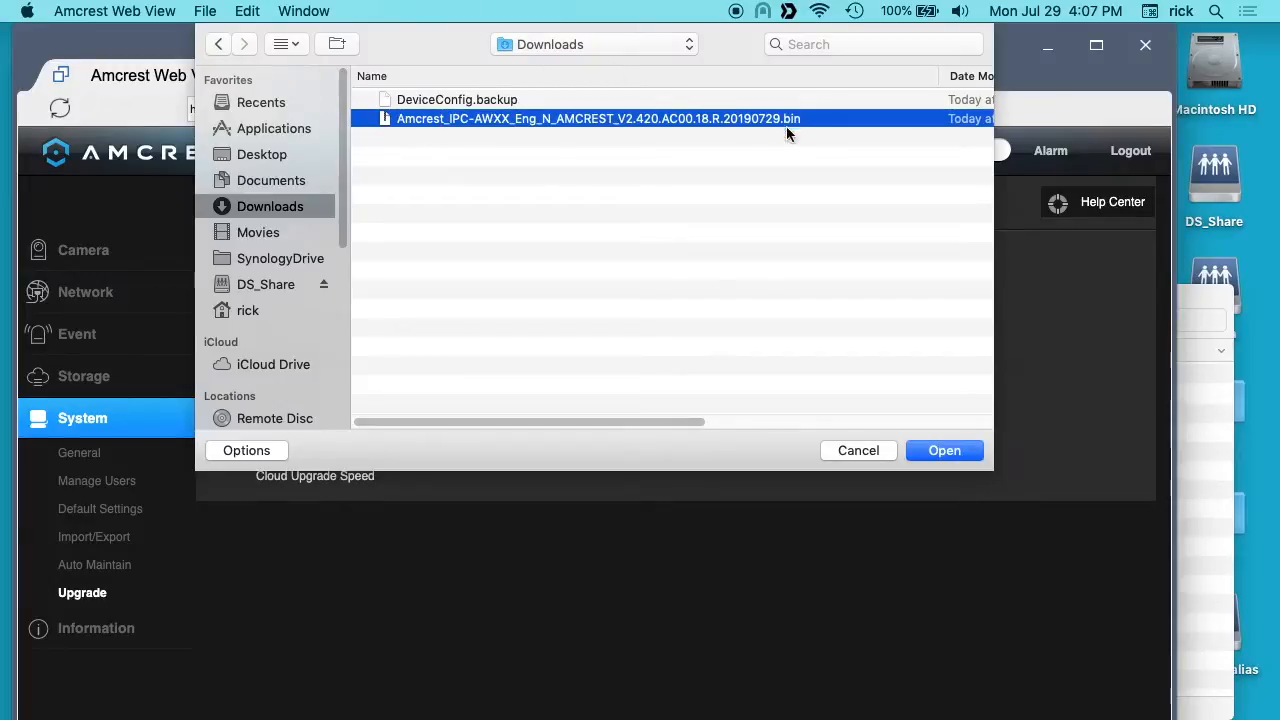
click(926, 458)
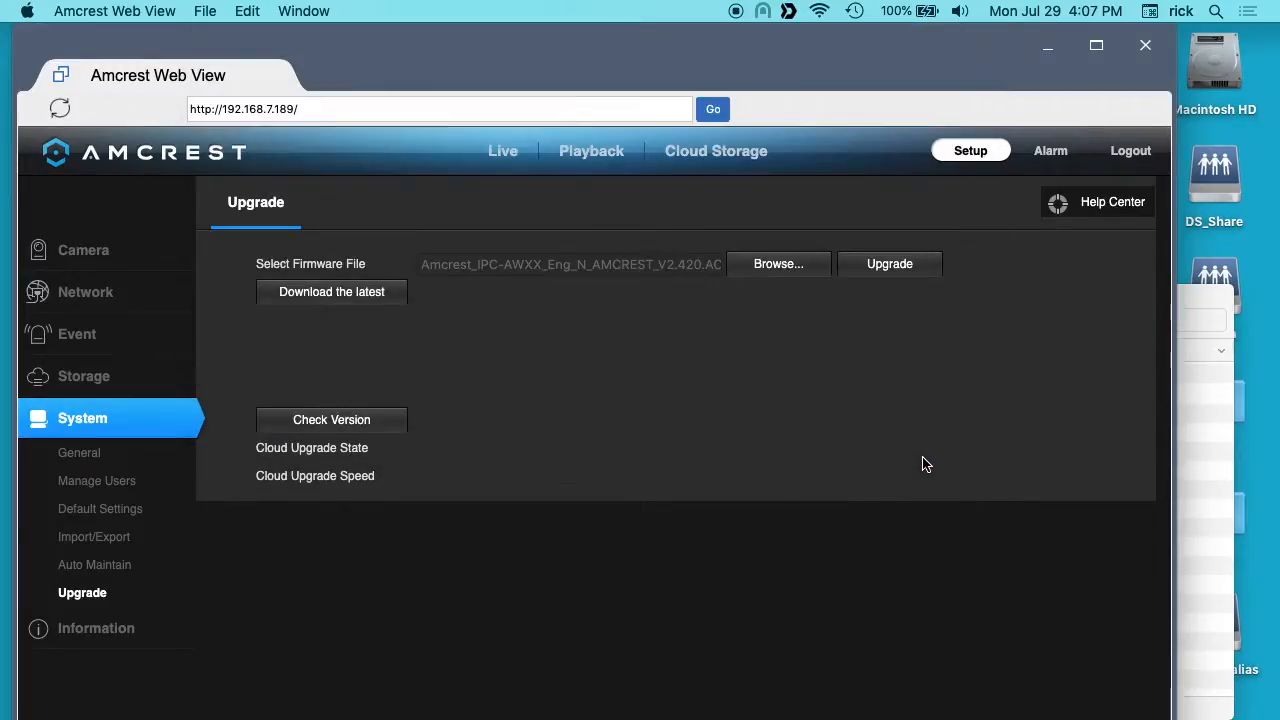
click(889, 274)
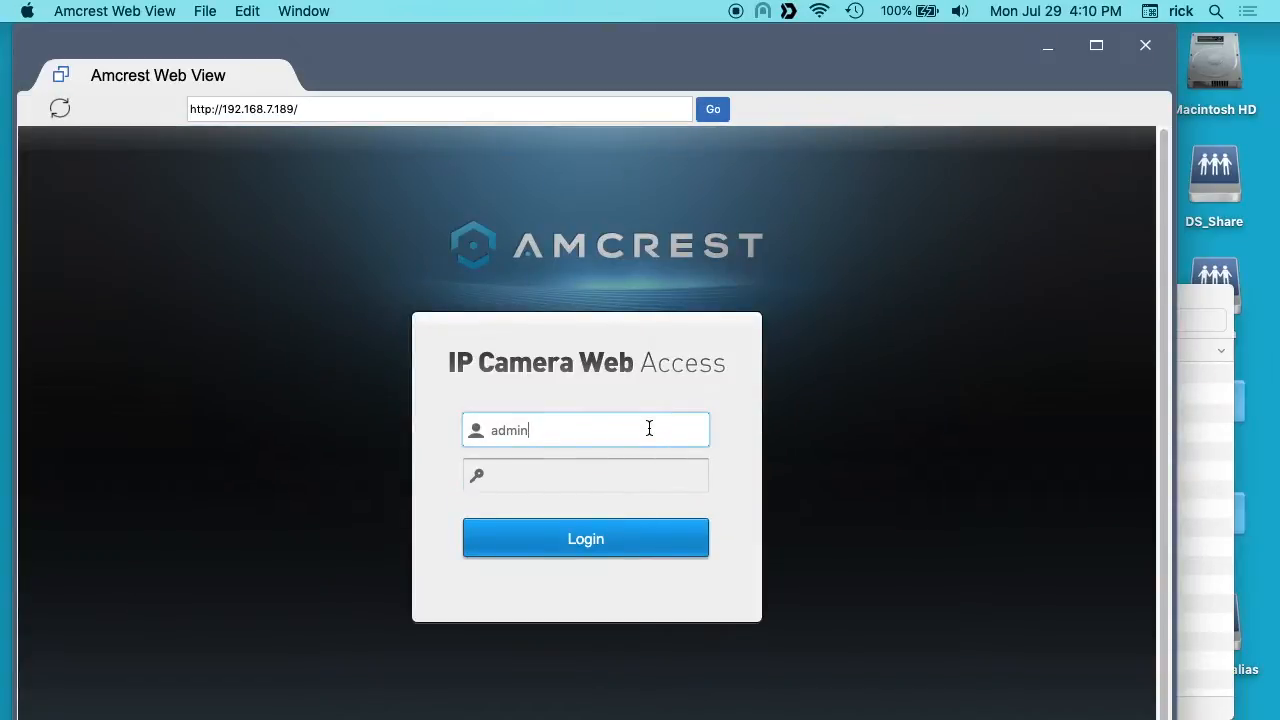
Step: Log back in to the camera as admin with the account password and pan the camera left
key(Tab)
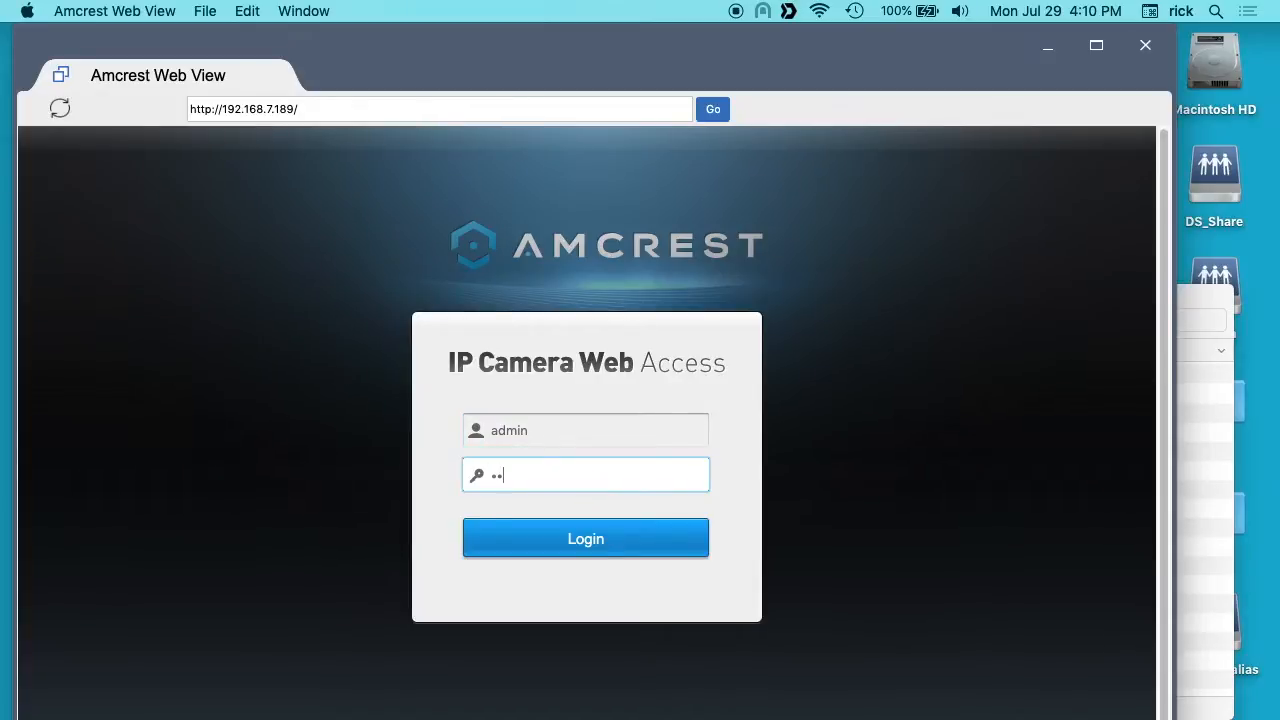
key(Return)
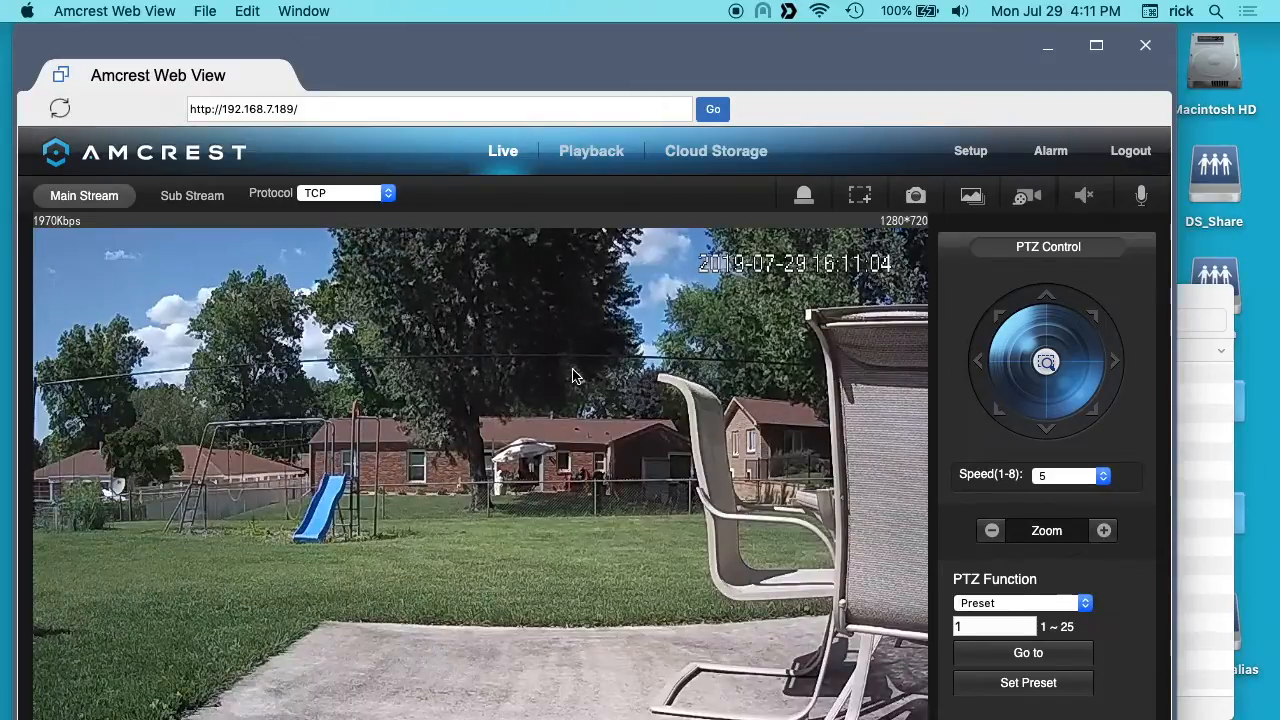
click(978, 362)
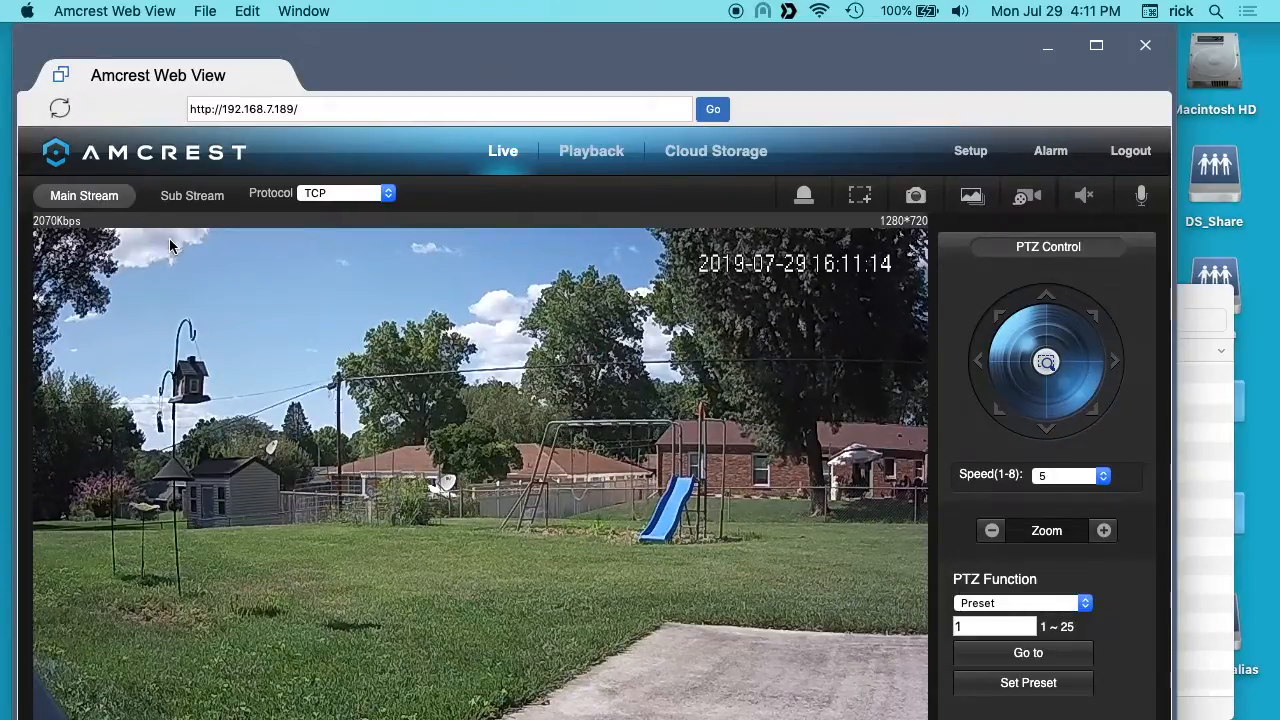
Step: Close Amcrest Web View, switch to Chrome, and open the camera's web interface at 192.168.7.189
click(1145, 48)
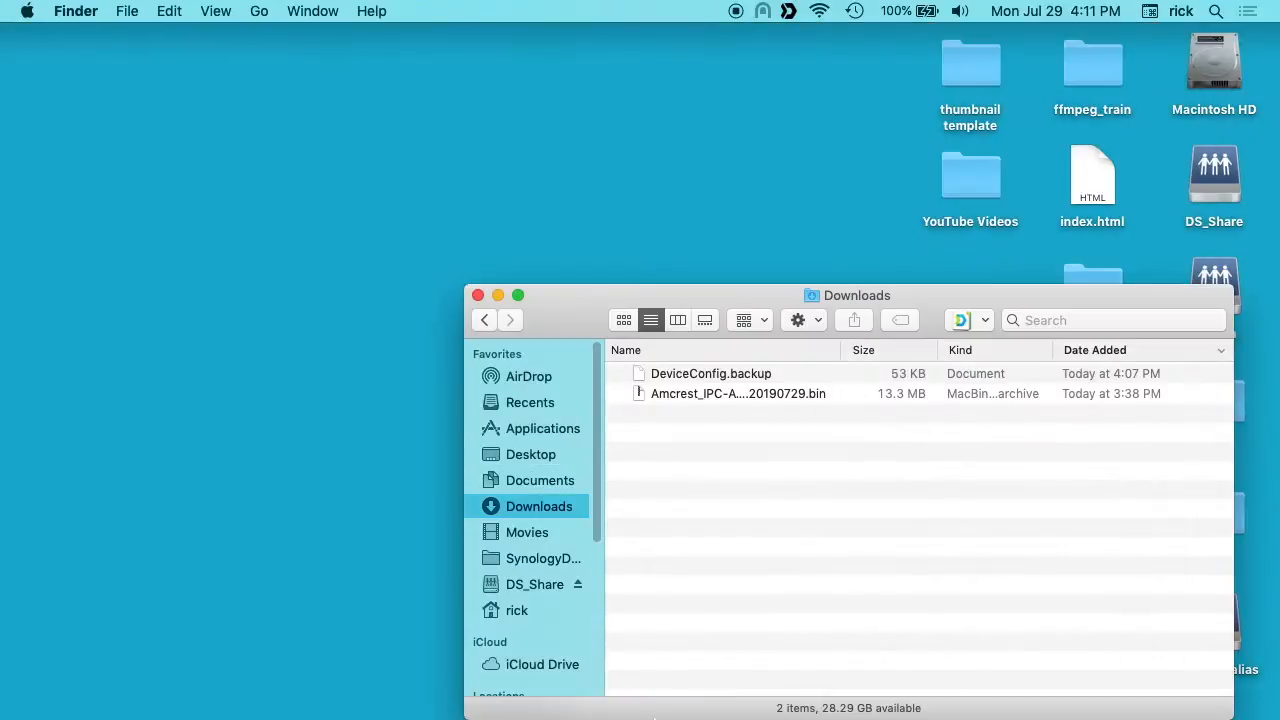
mouse_move(614, 700)
click(54, 695)
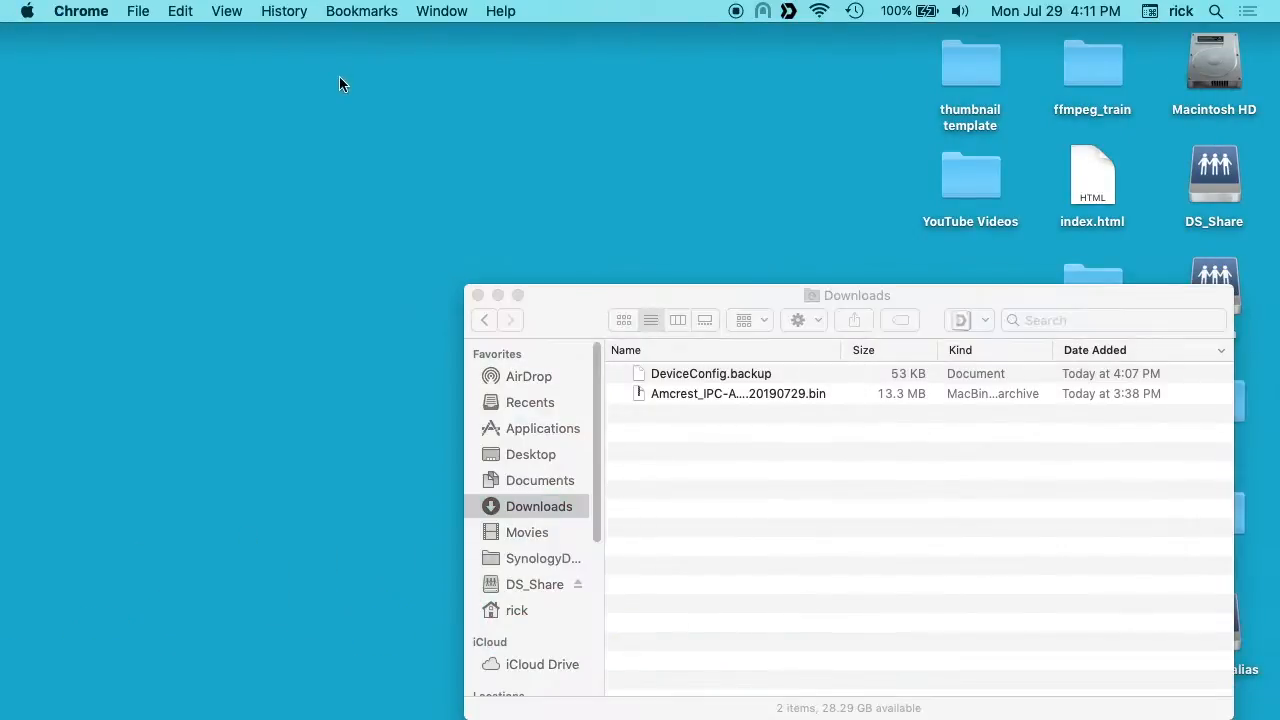
text(192.168.7.)
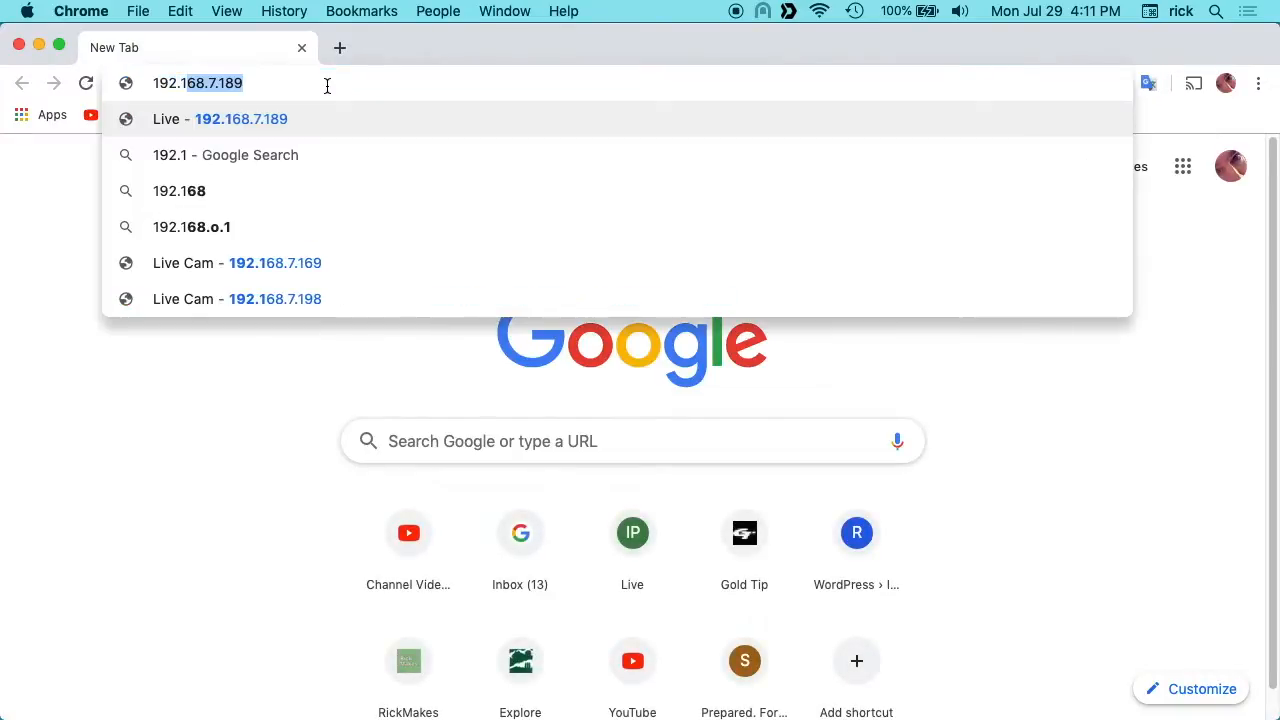
text(189)
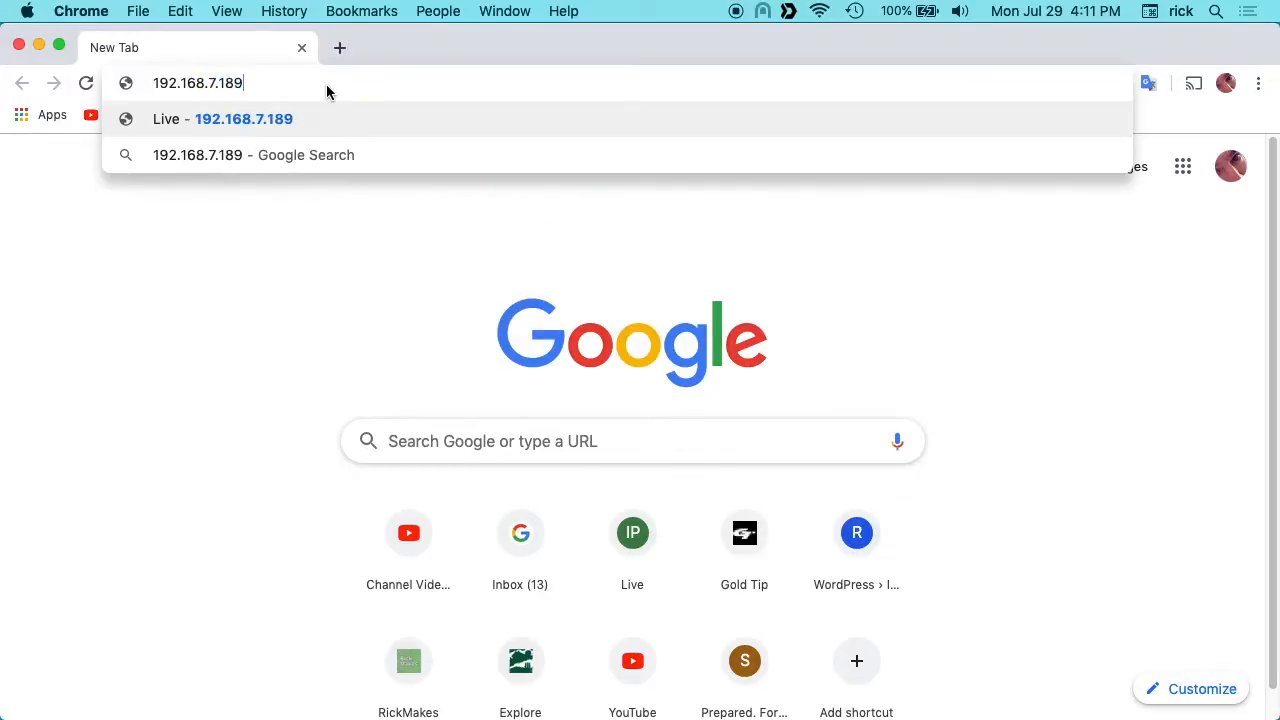
key(Return)
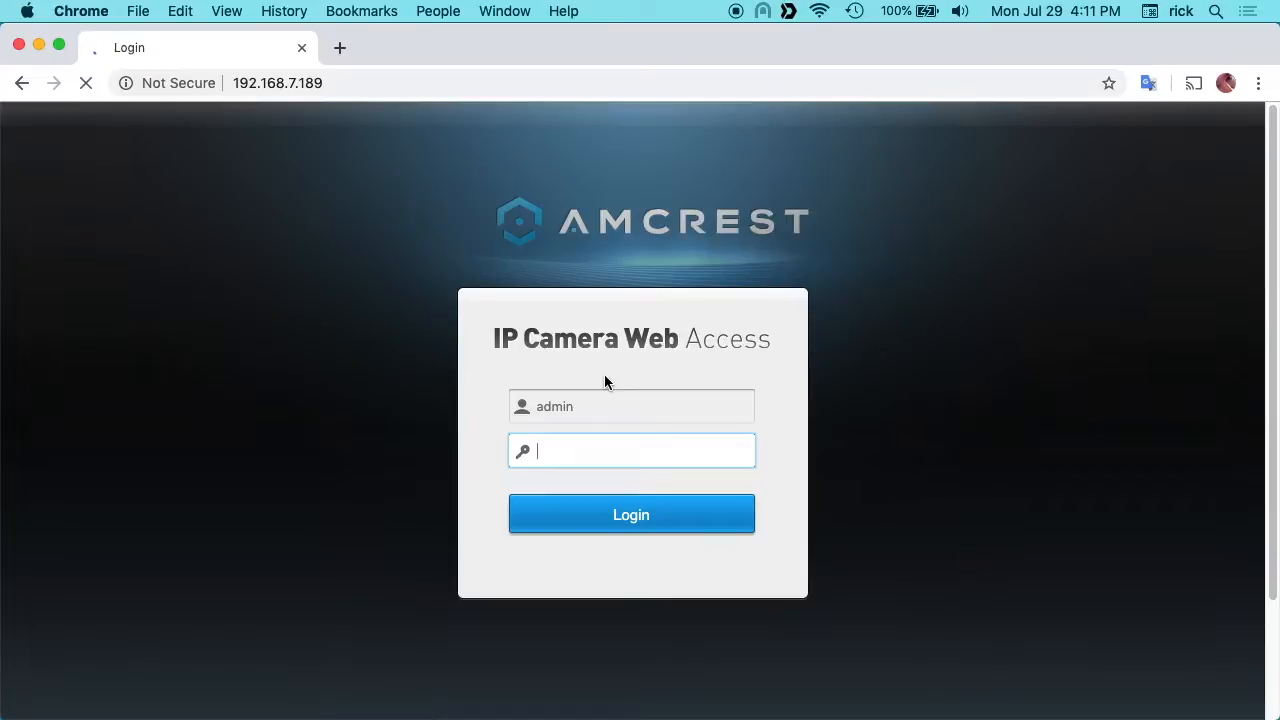
Step: Log in to the camera with the account password, and pan the live view right and back left
text(adm)
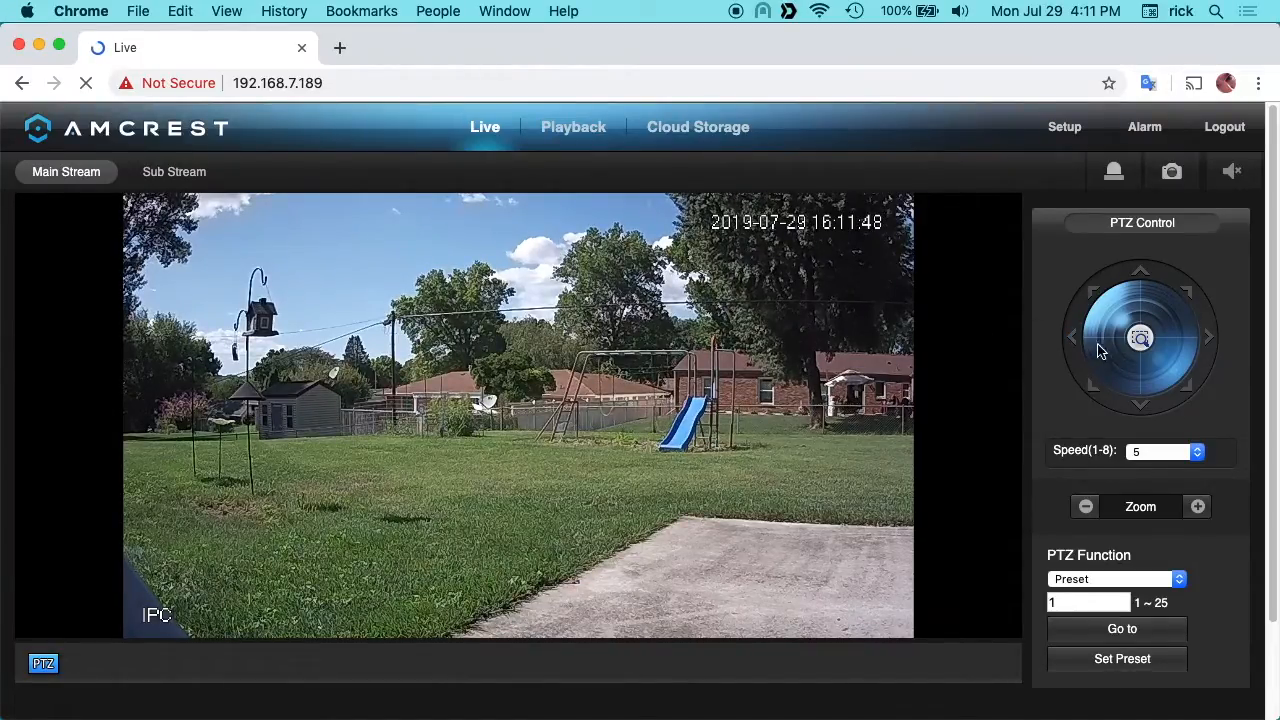
click(1210, 340)
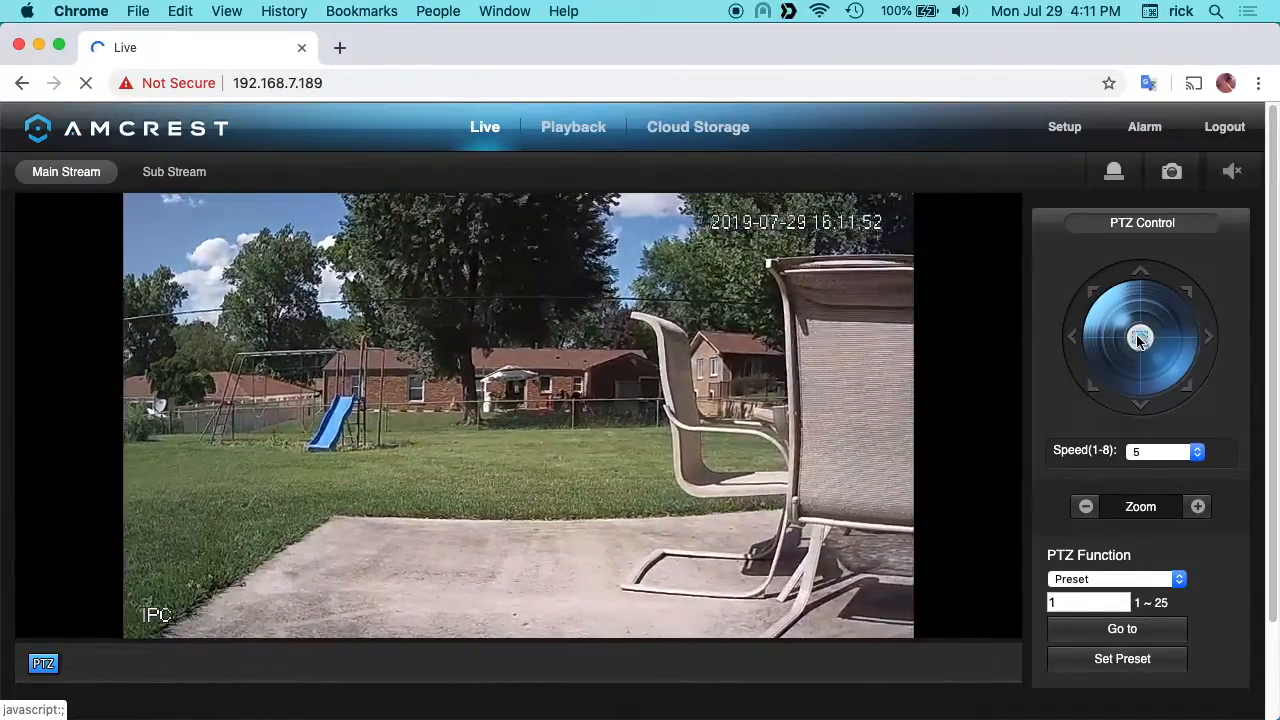
click(1073, 340)
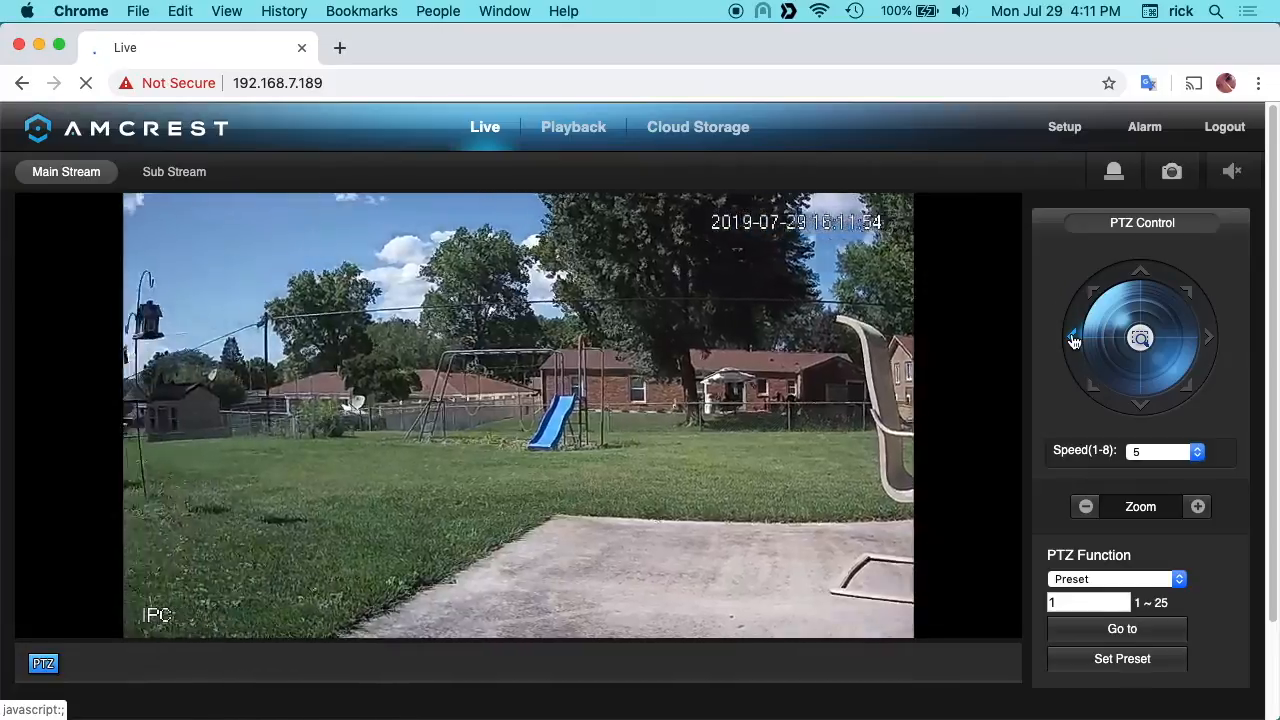
Step: Pan the camera's live view left toward the brick wall and back right to the yard
click(1073, 340)
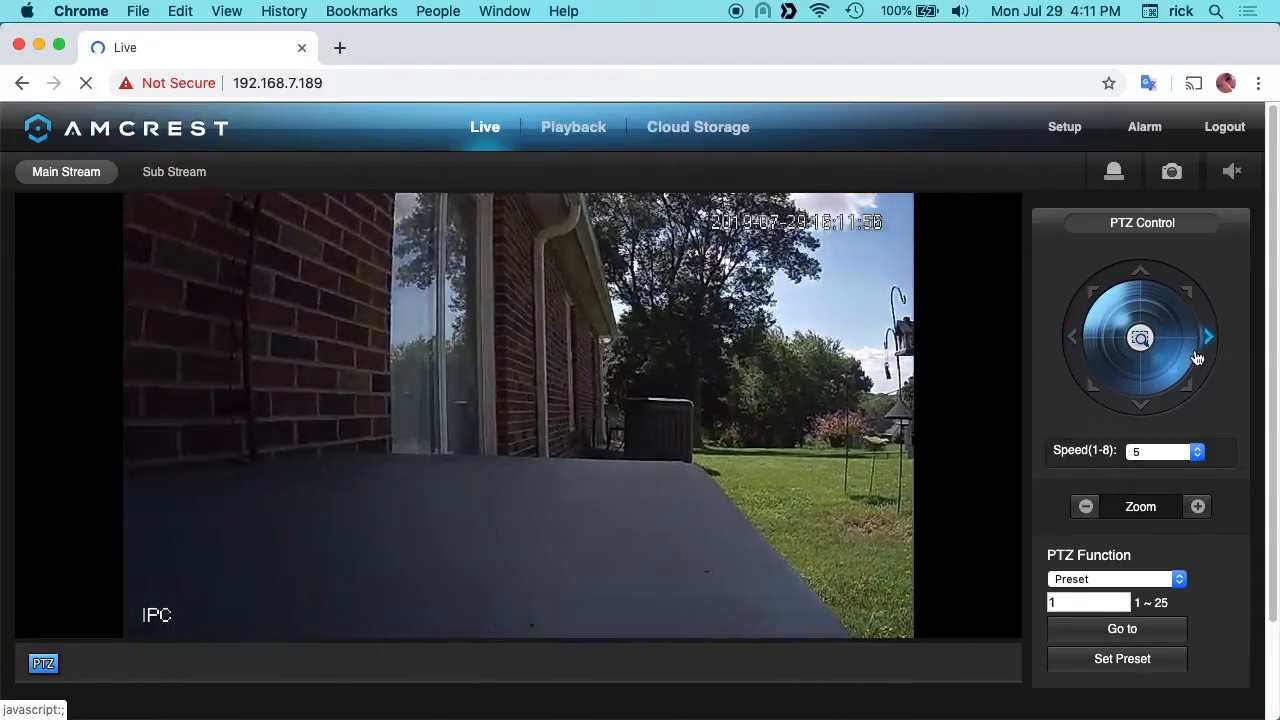
click(1211, 342)
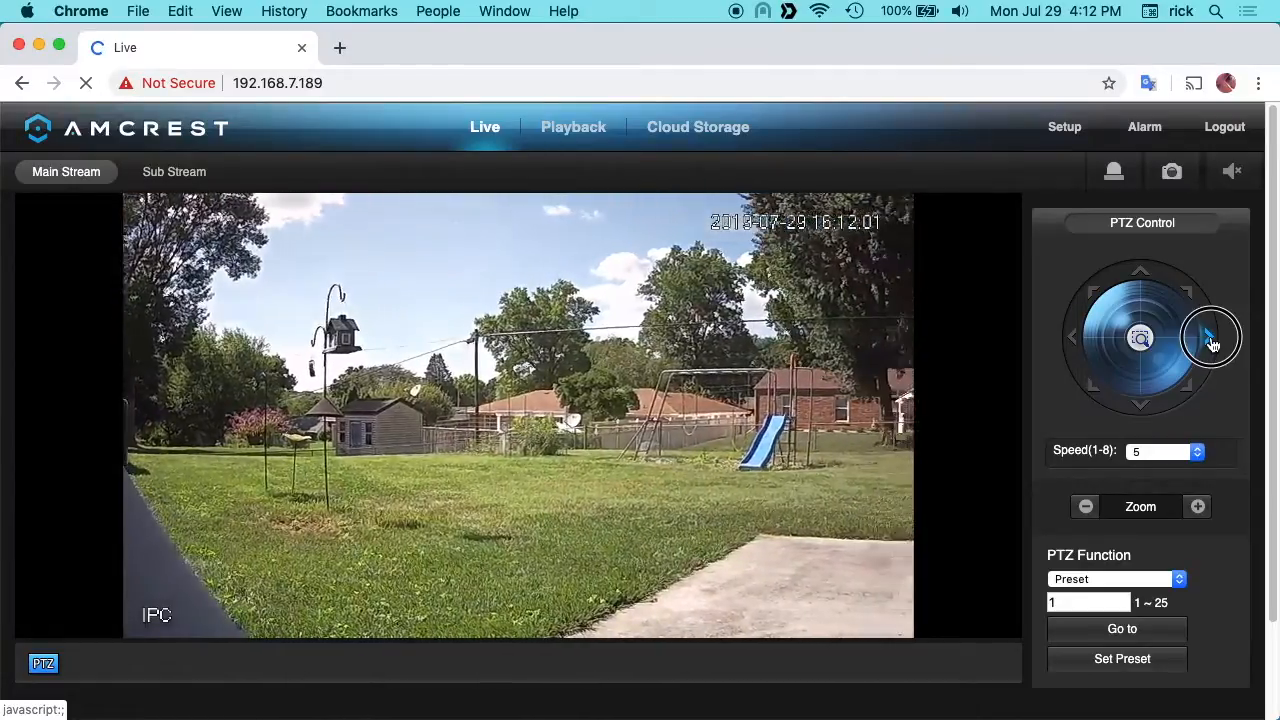
Step: Open the camera's storage destination settings and examine the recording paths and the FTP and NAS configurations
click(1078, 135)
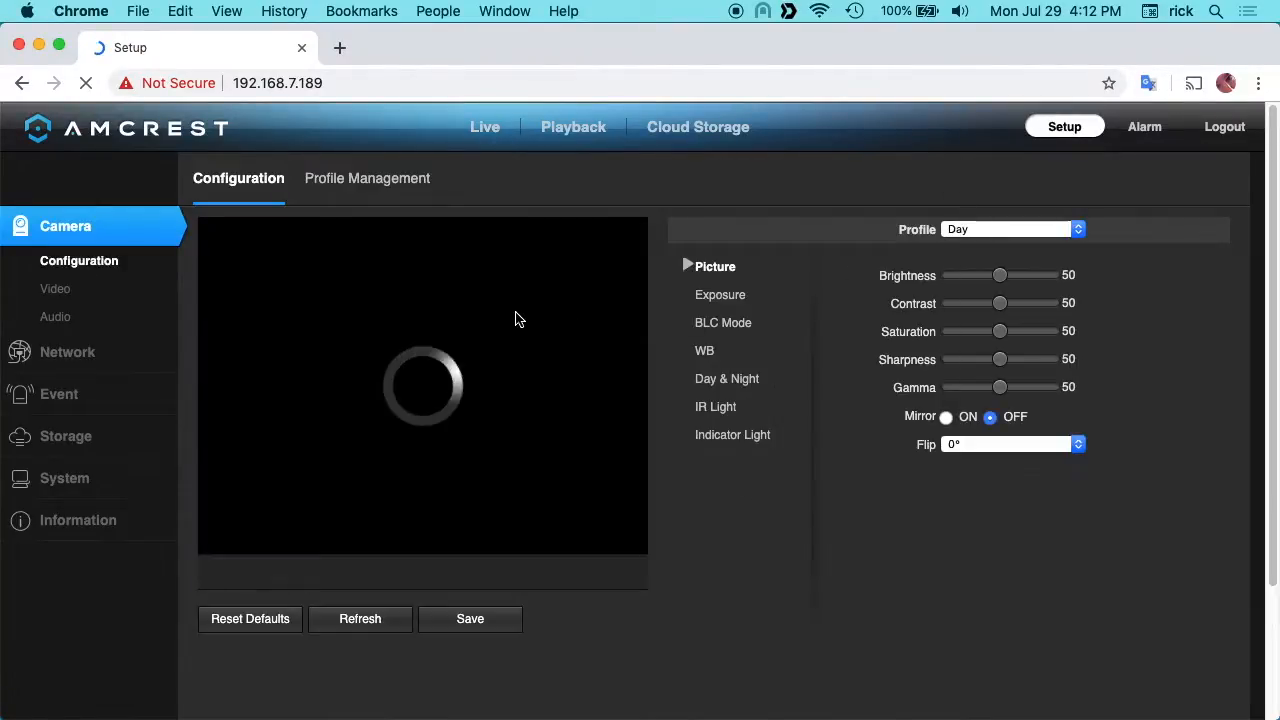
click(60, 436)
click(70, 414)
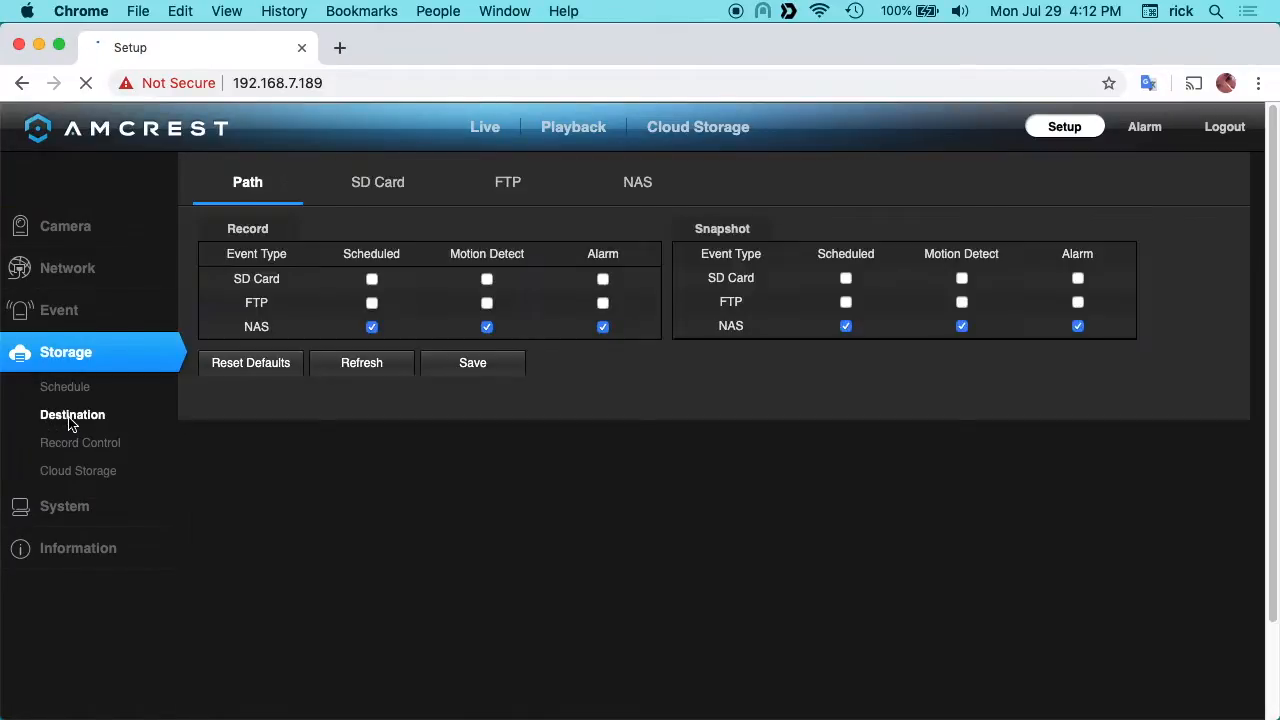
click(508, 184)
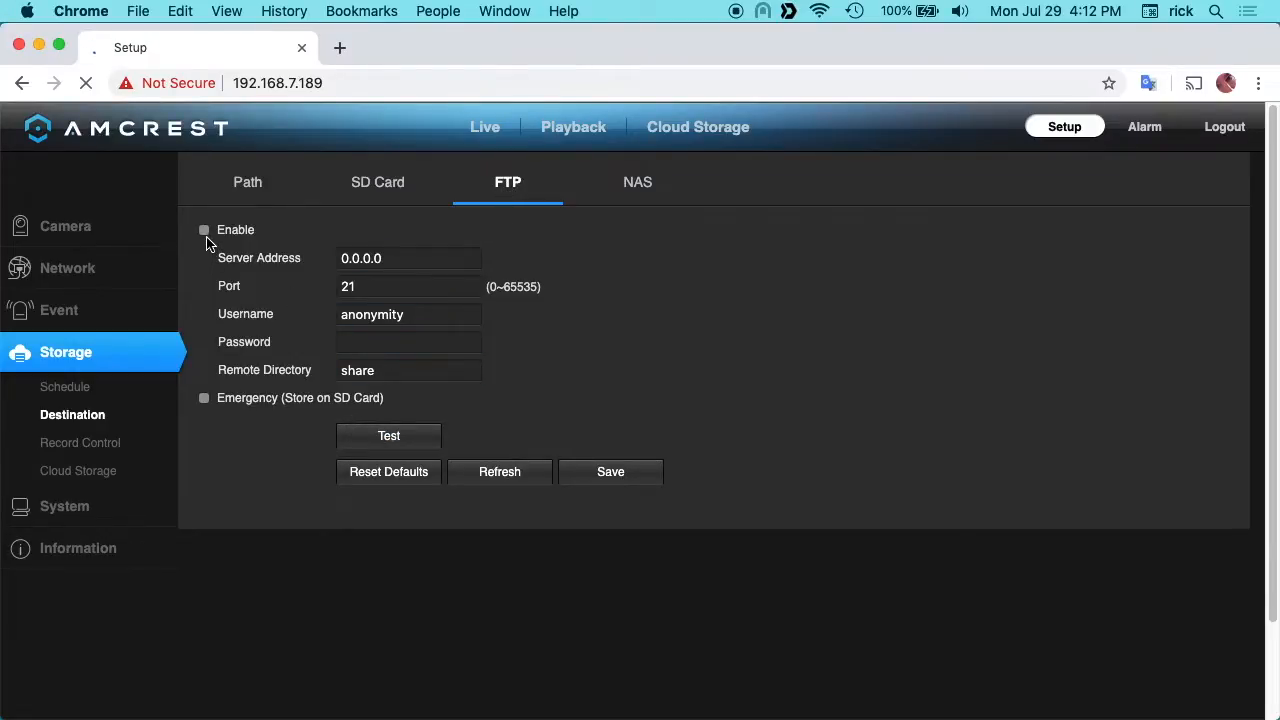
click(630, 187)
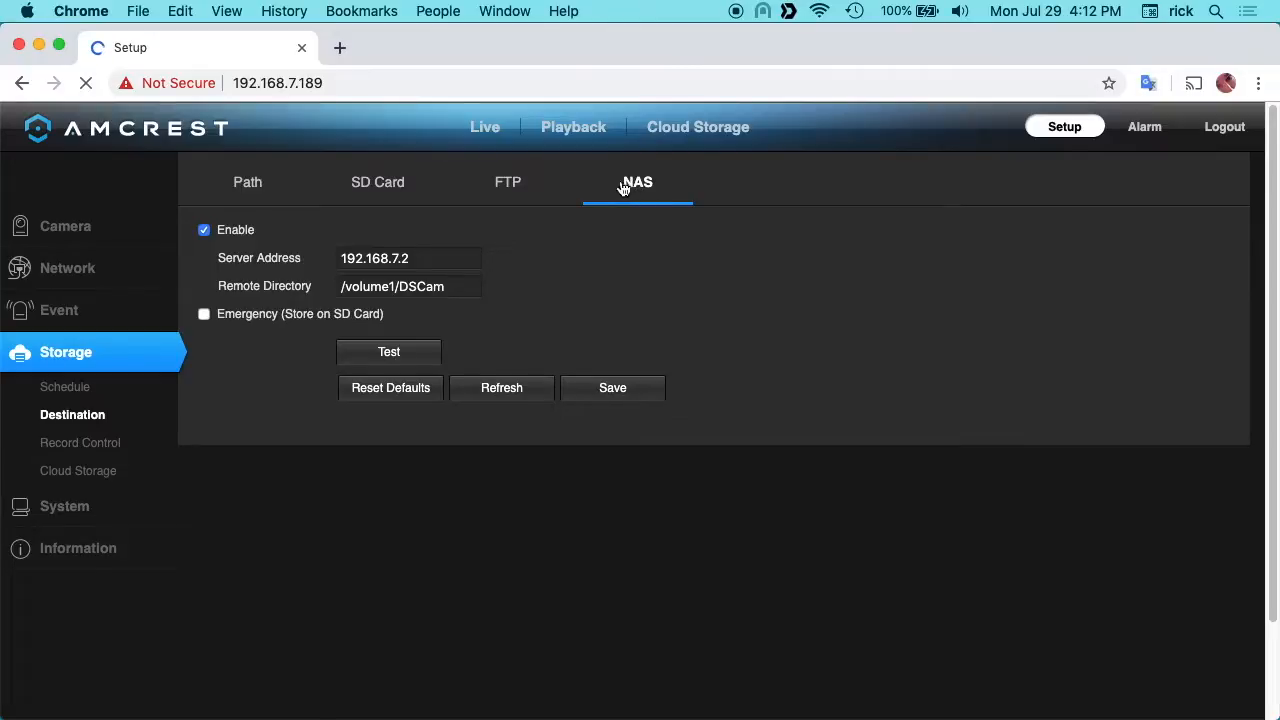
click(502, 189)
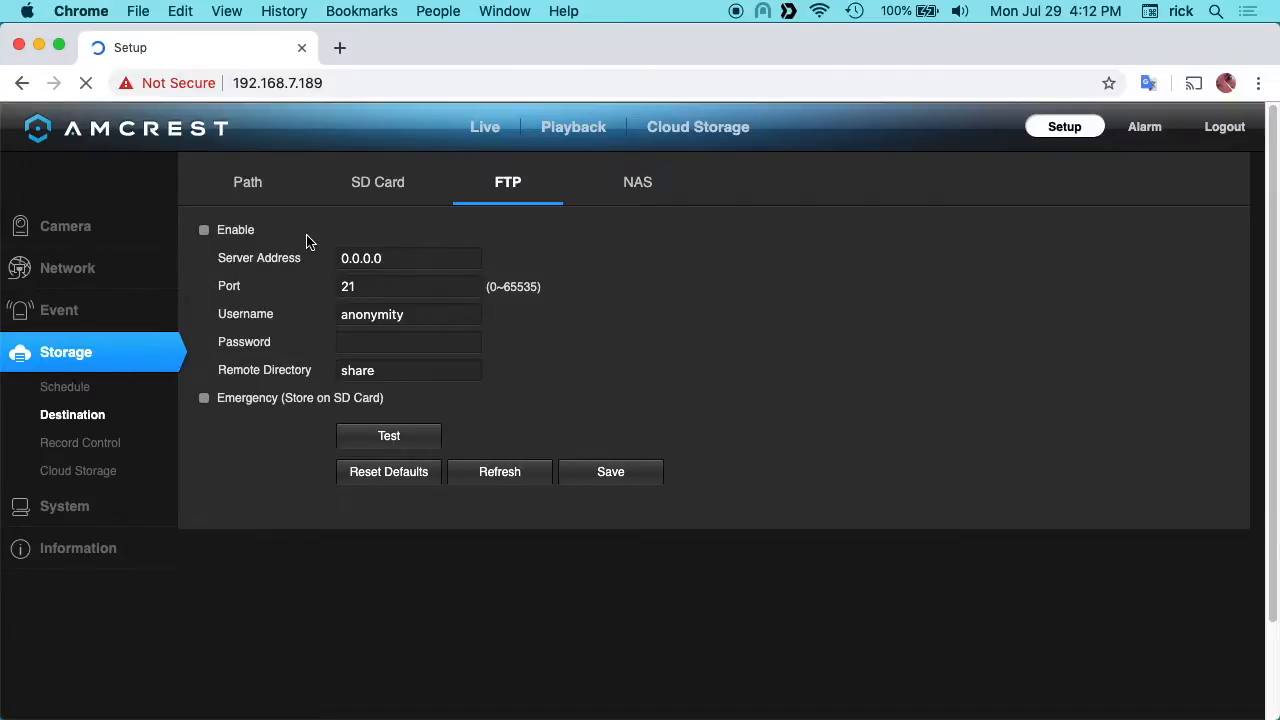
Step: Examine the network SMTP email settings with the Google preset selected, and return to the live view without saving
click(57, 281)
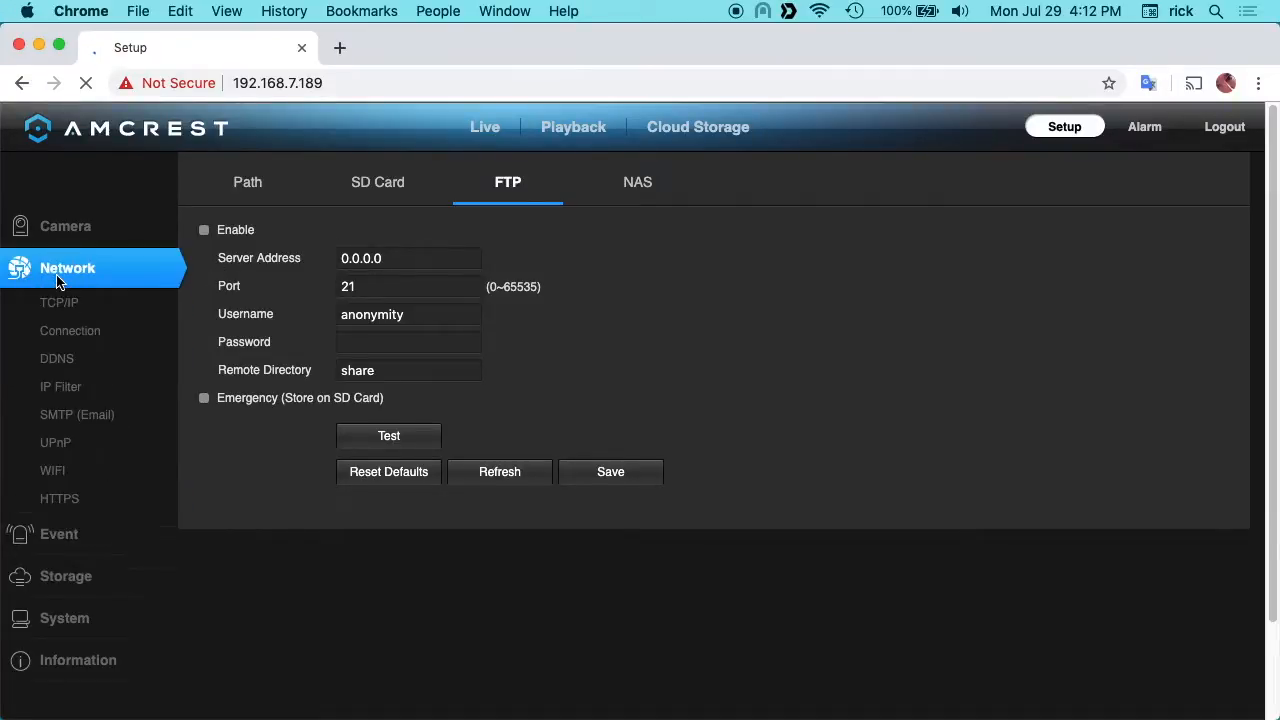
click(60, 420)
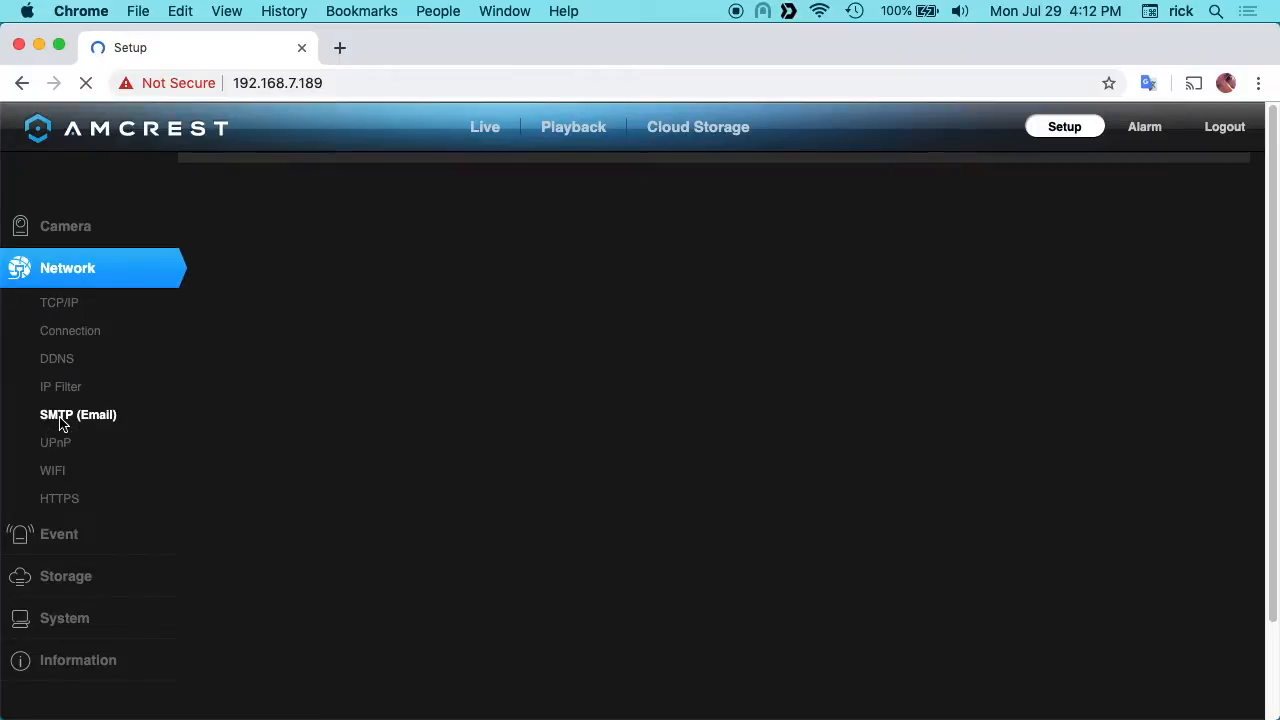
click(238, 252)
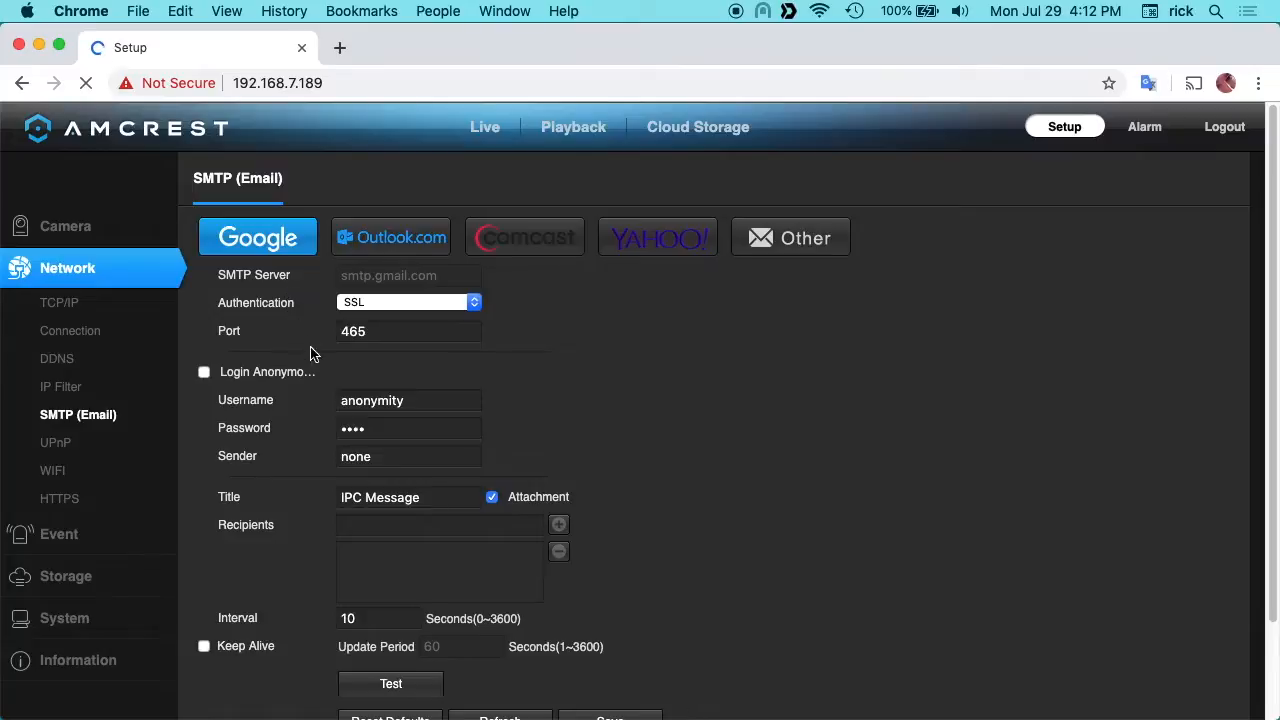
scroll(252, 504, down, 3)
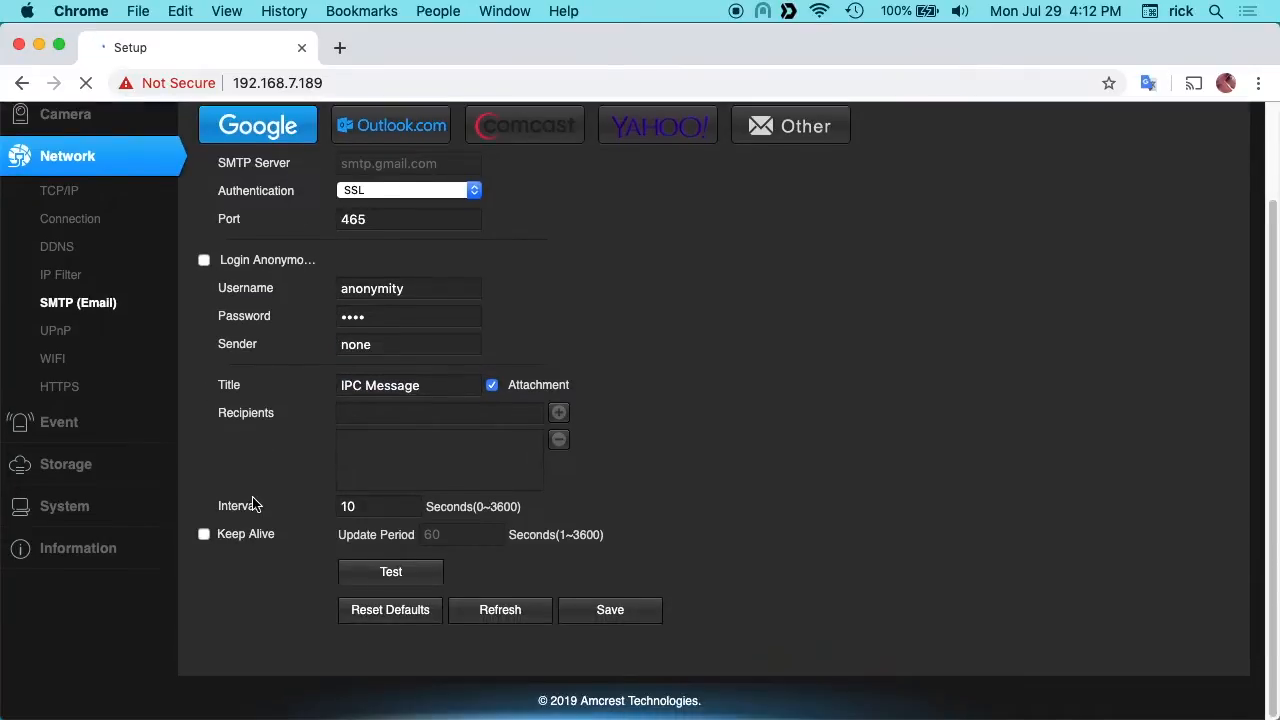
scroll(253, 505, up, 3)
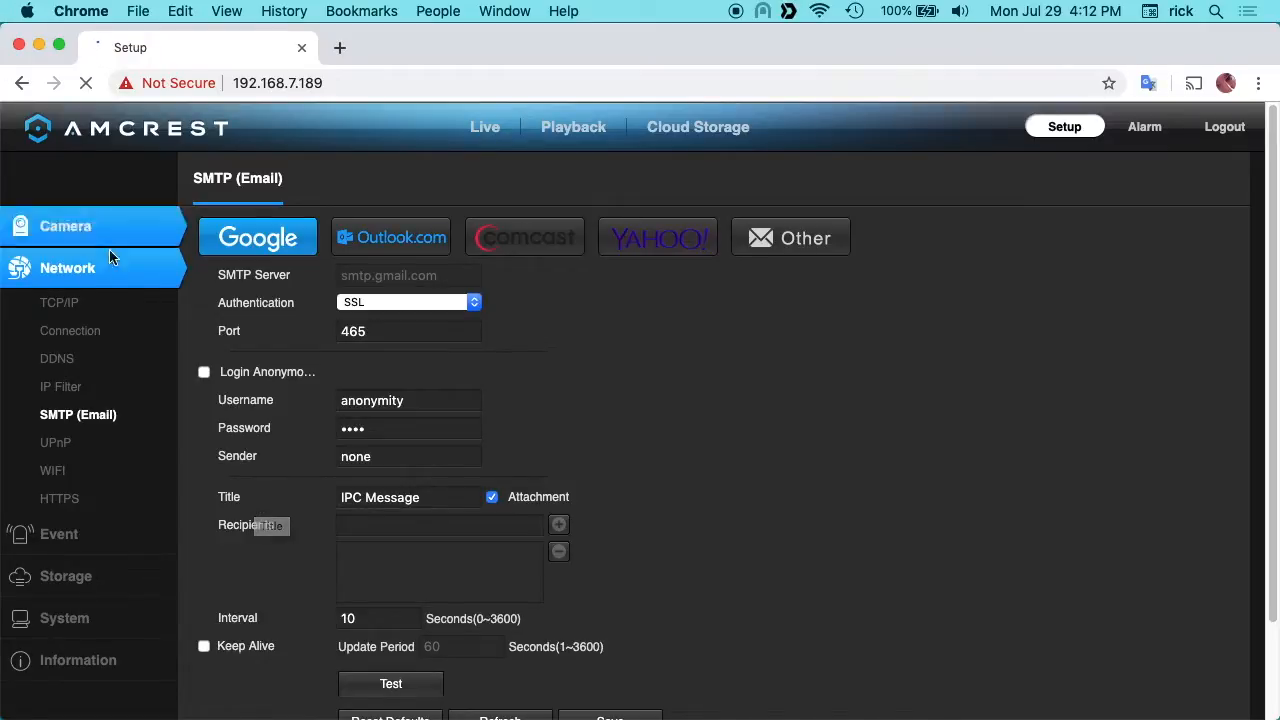
click(470, 130)
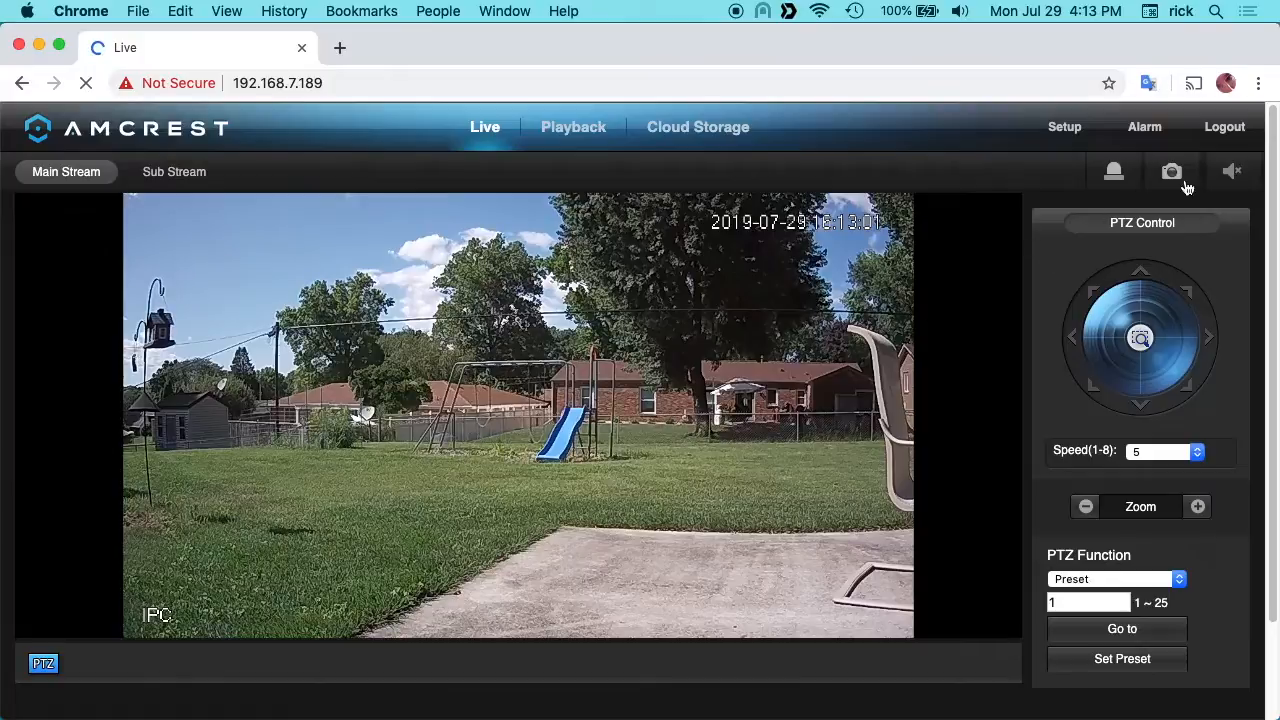
Step: Examine the system setup's configuration Import/Export options and its Default Settings reset options
click(1064, 126)
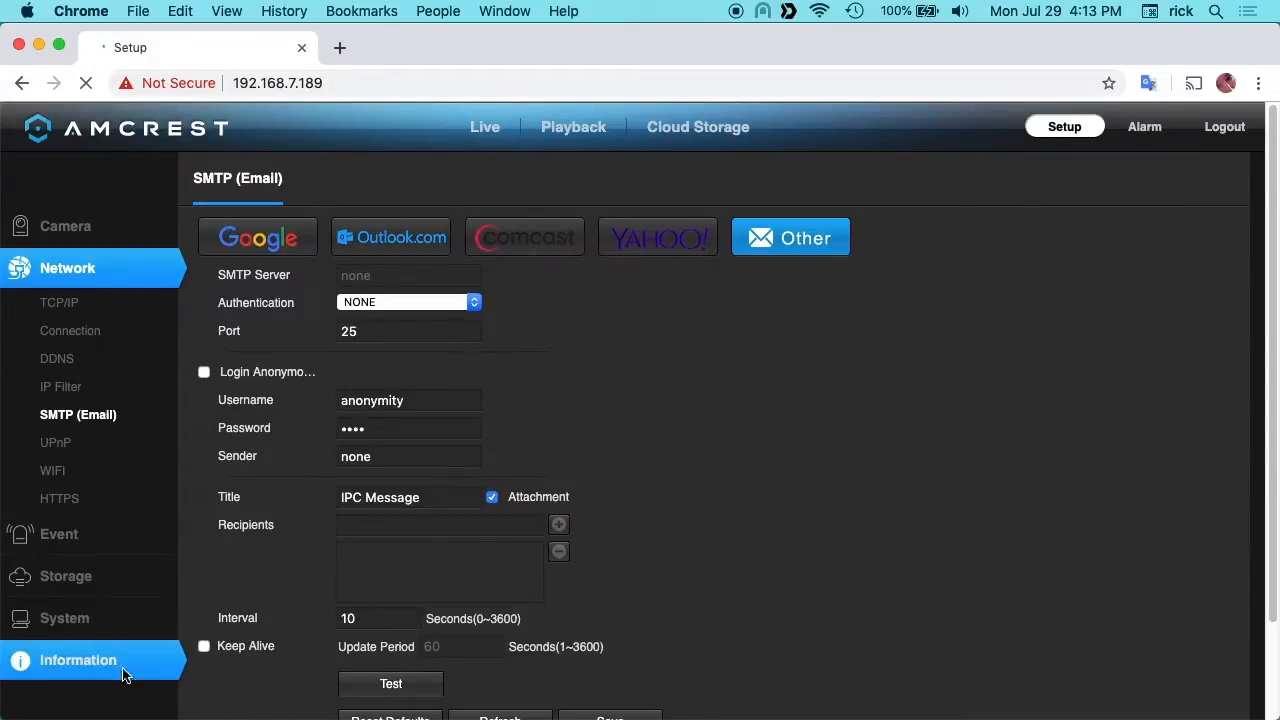
click(40, 620)
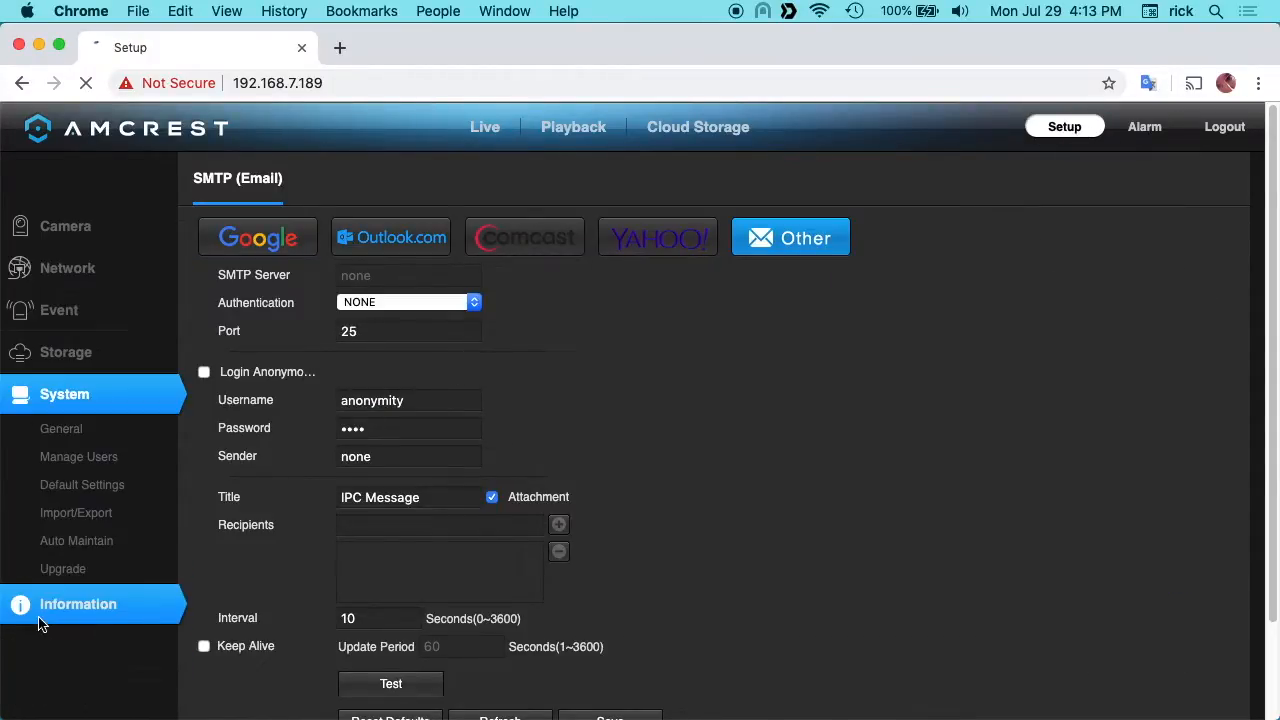
click(73, 516)
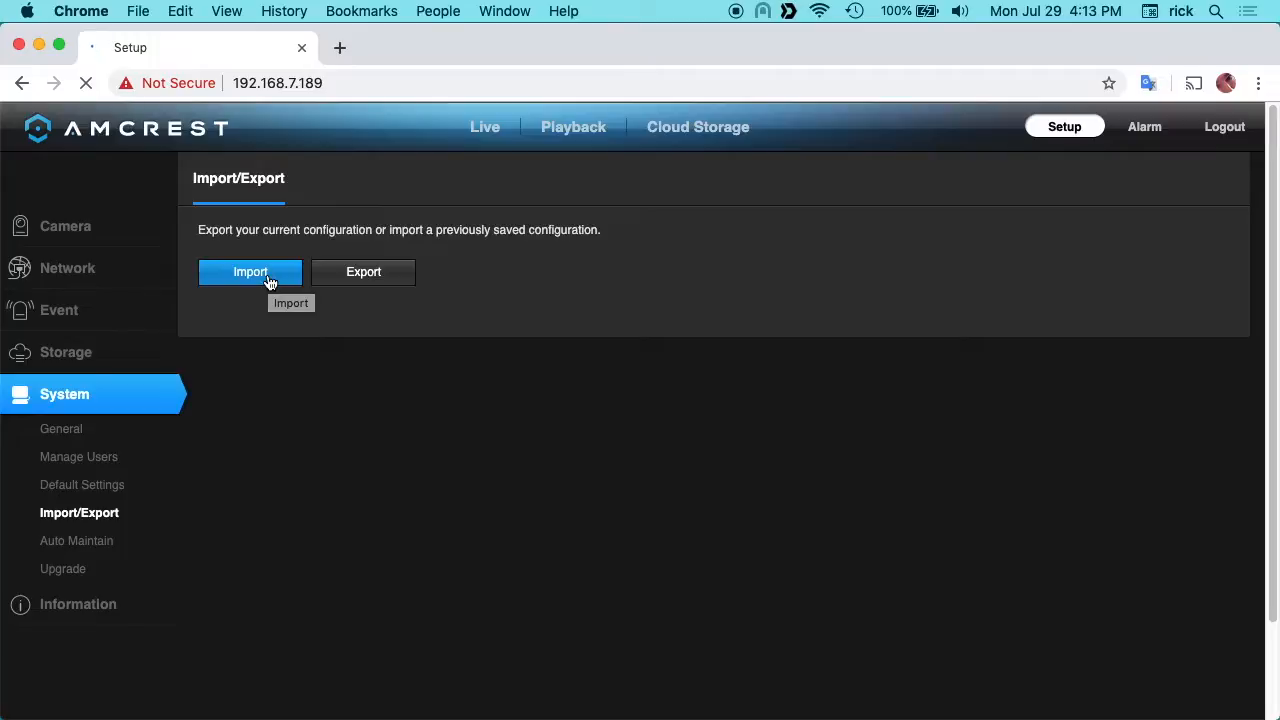
click(108, 485)
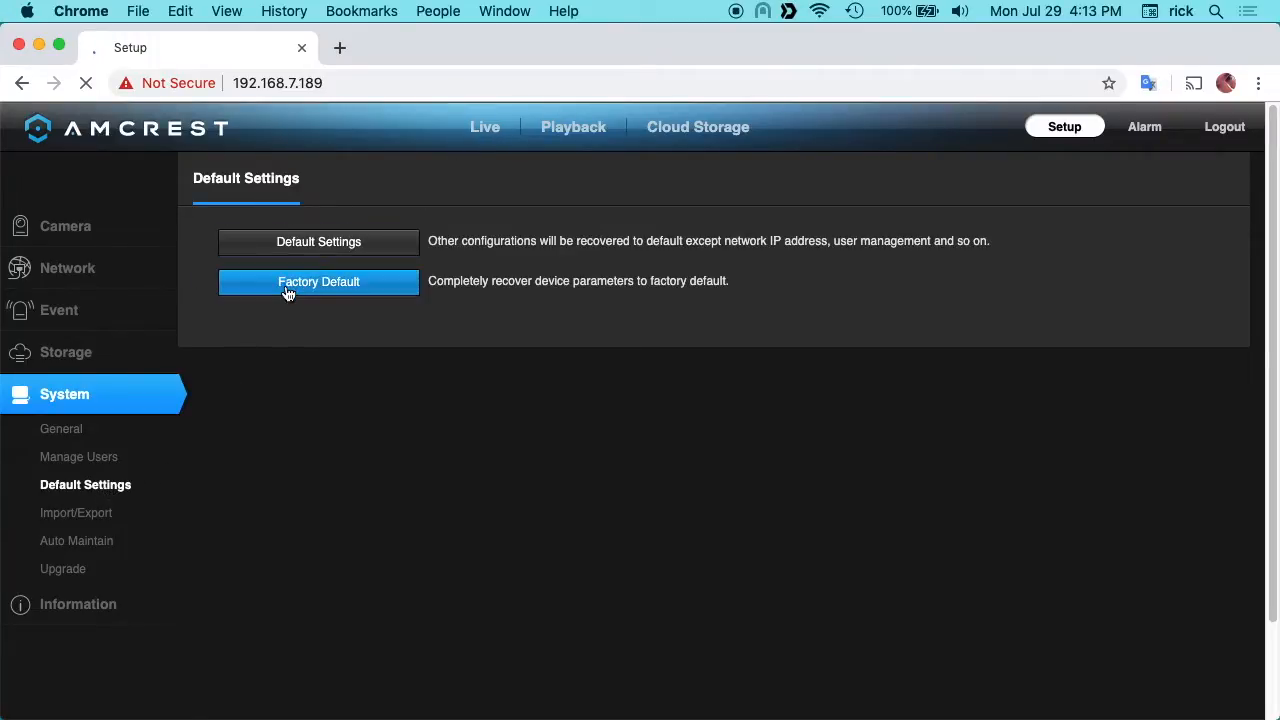